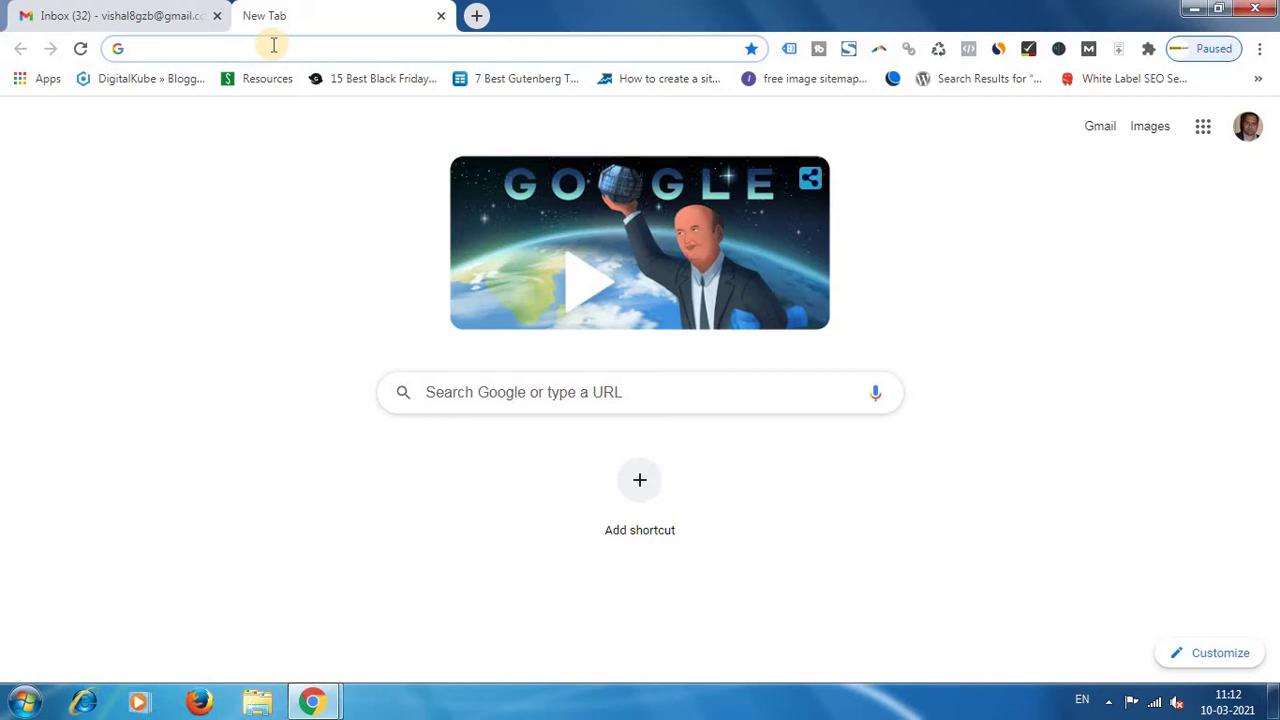
# Search Google for 'google tag manager' and open the official Tag Manager overview page.
pyautogui.click(157, 12)
pyautogui.click(365, 12)
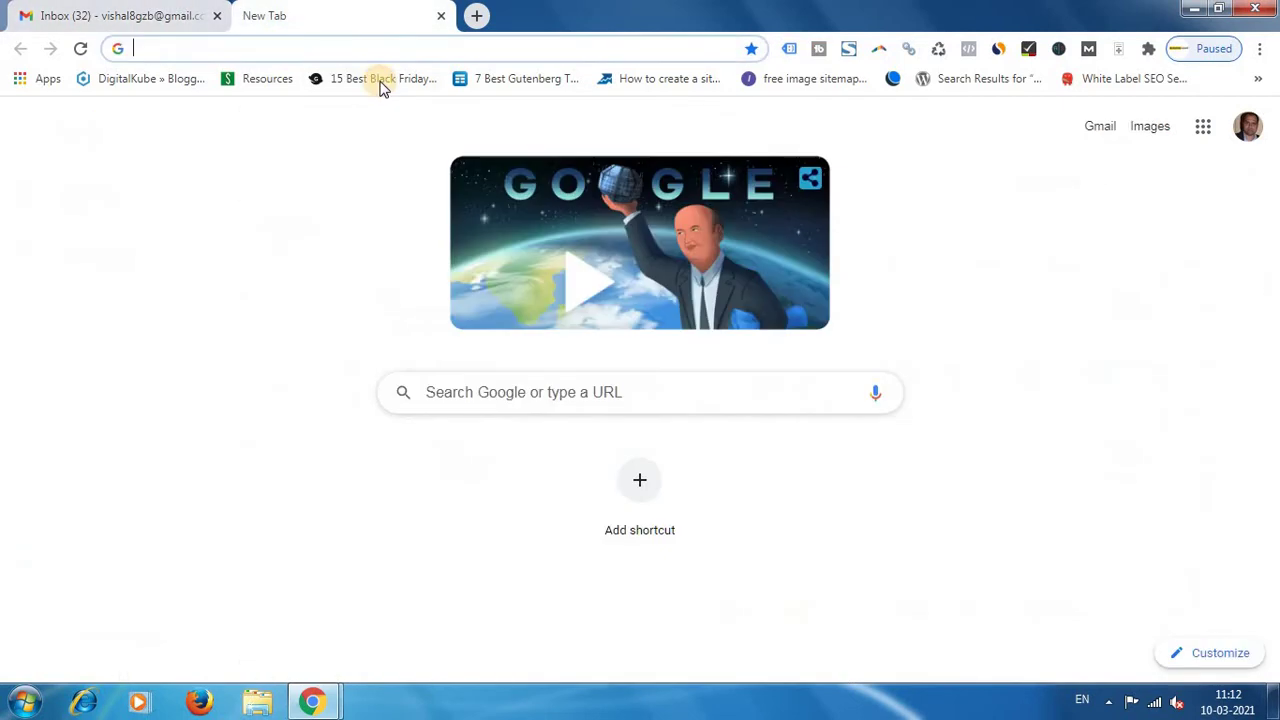
pyautogui.click(378, 54)
pyautogui.press('Down')
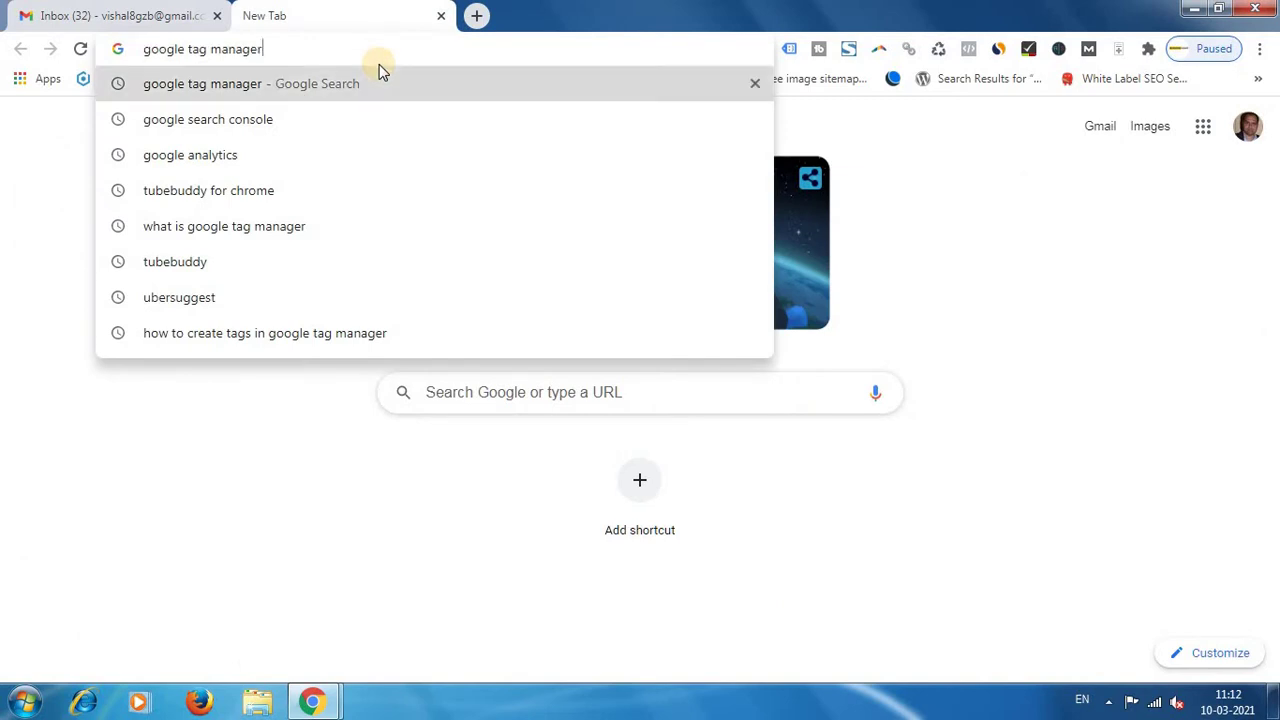
pyautogui.press('Return')
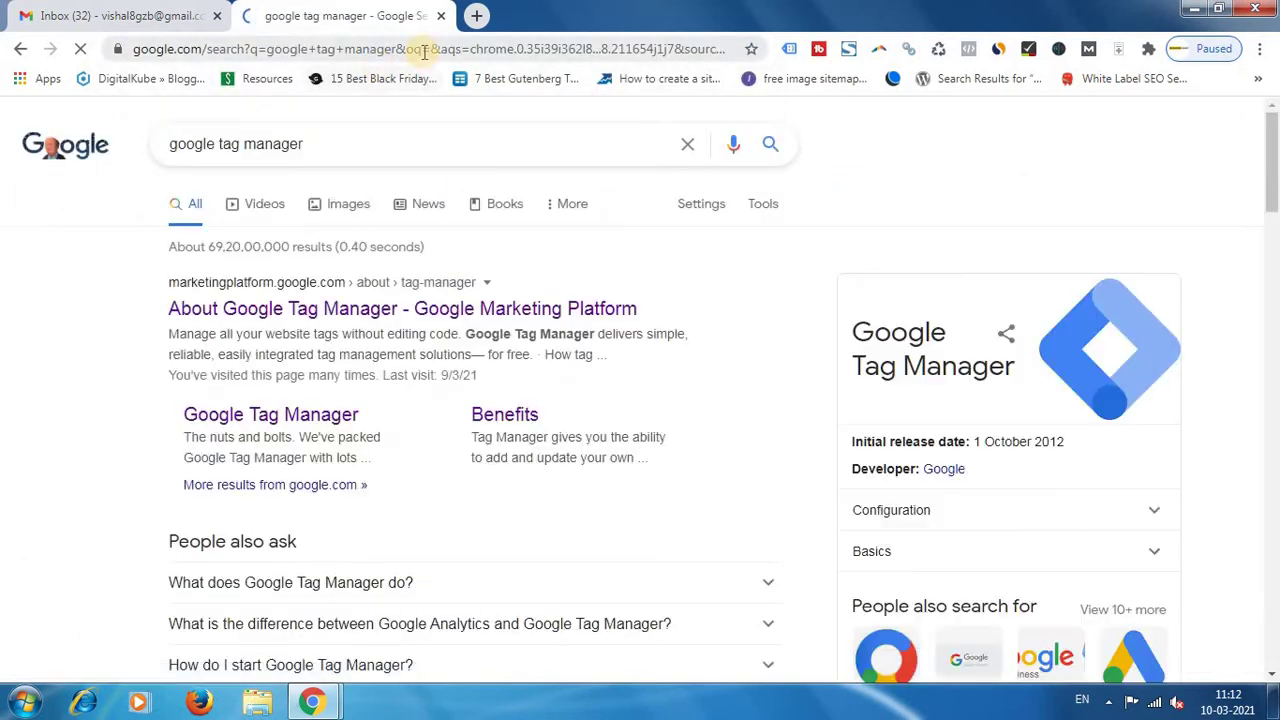
pyautogui.click(292, 312)
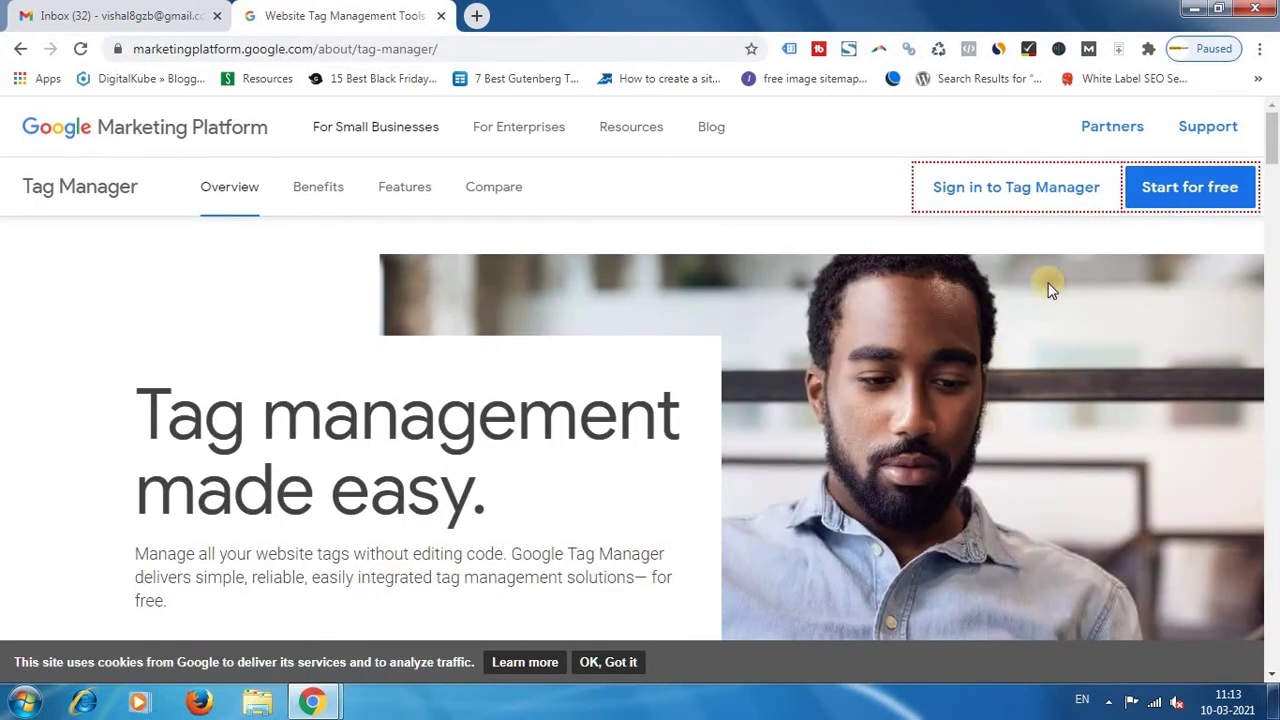
# Sign in to Tag Manager and close the marketing page.
pyautogui.click(1052, 208)
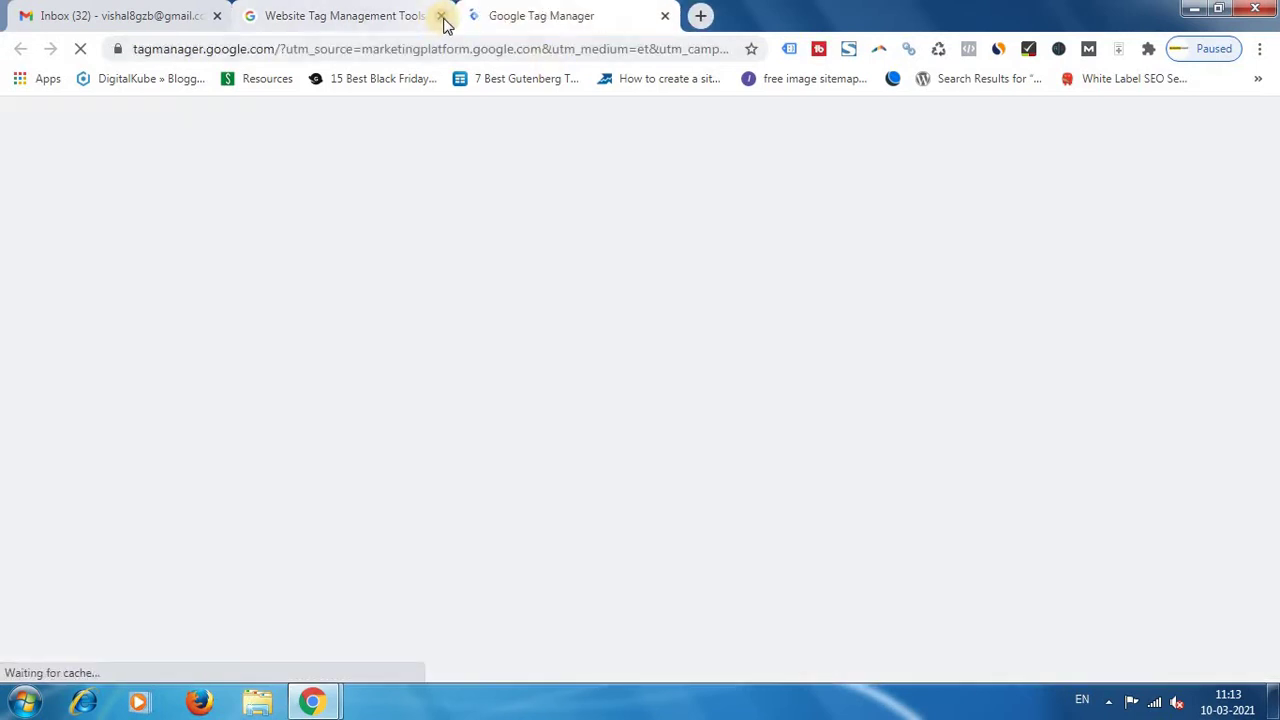
pyautogui.click(441, 17)
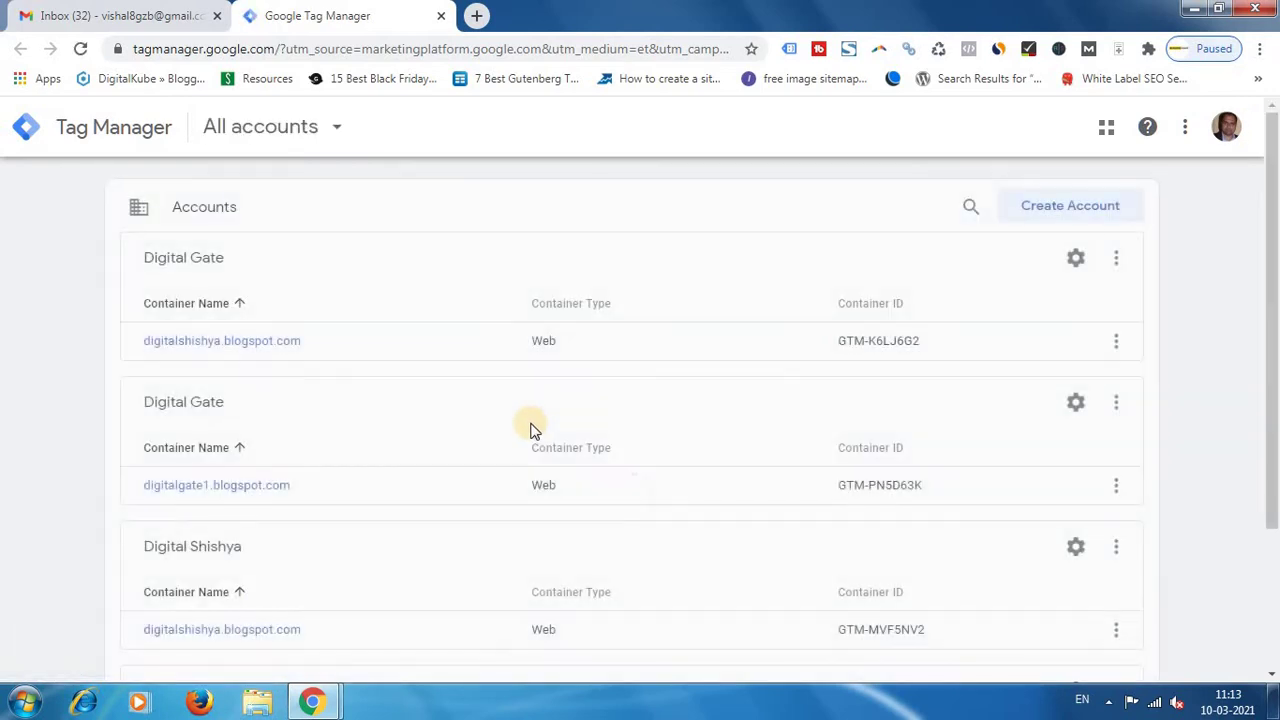
pyautogui.scroll(-3, 530, 428)
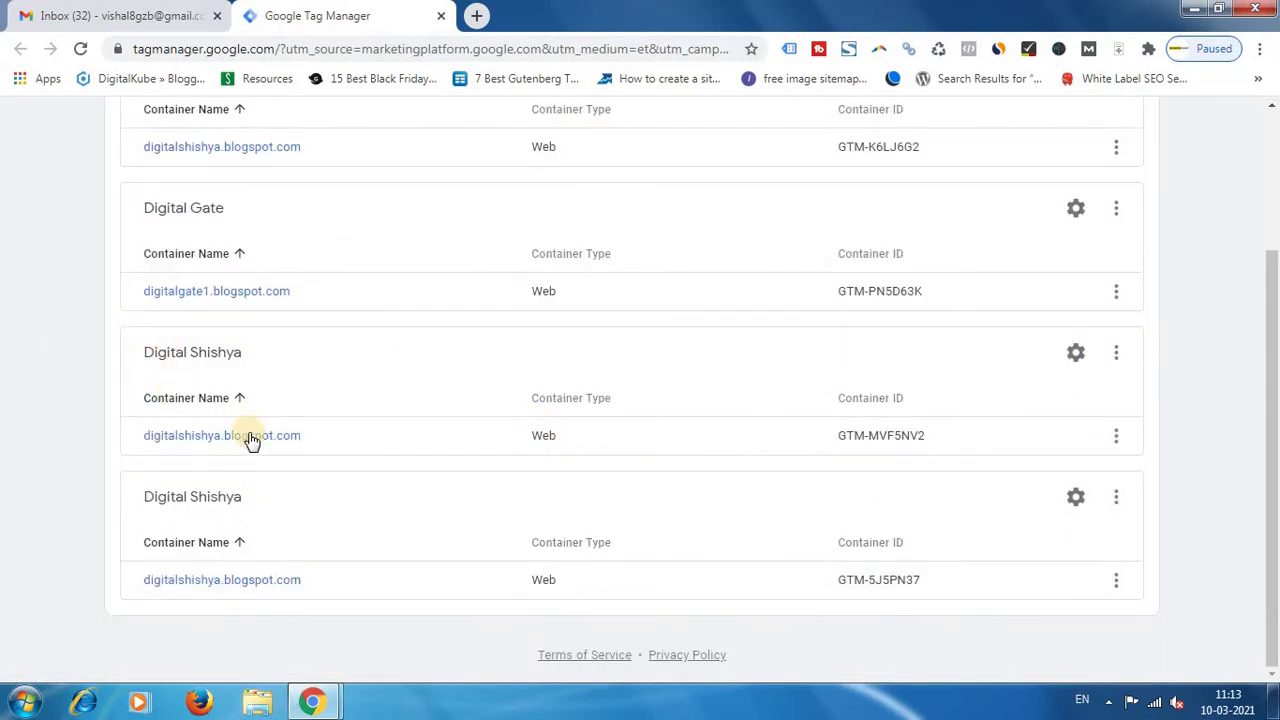
# Open Digital Shishya's GTM-MVF5NV2 container and its account User Management list in Admin.
pyautogui.click(1116, 356)
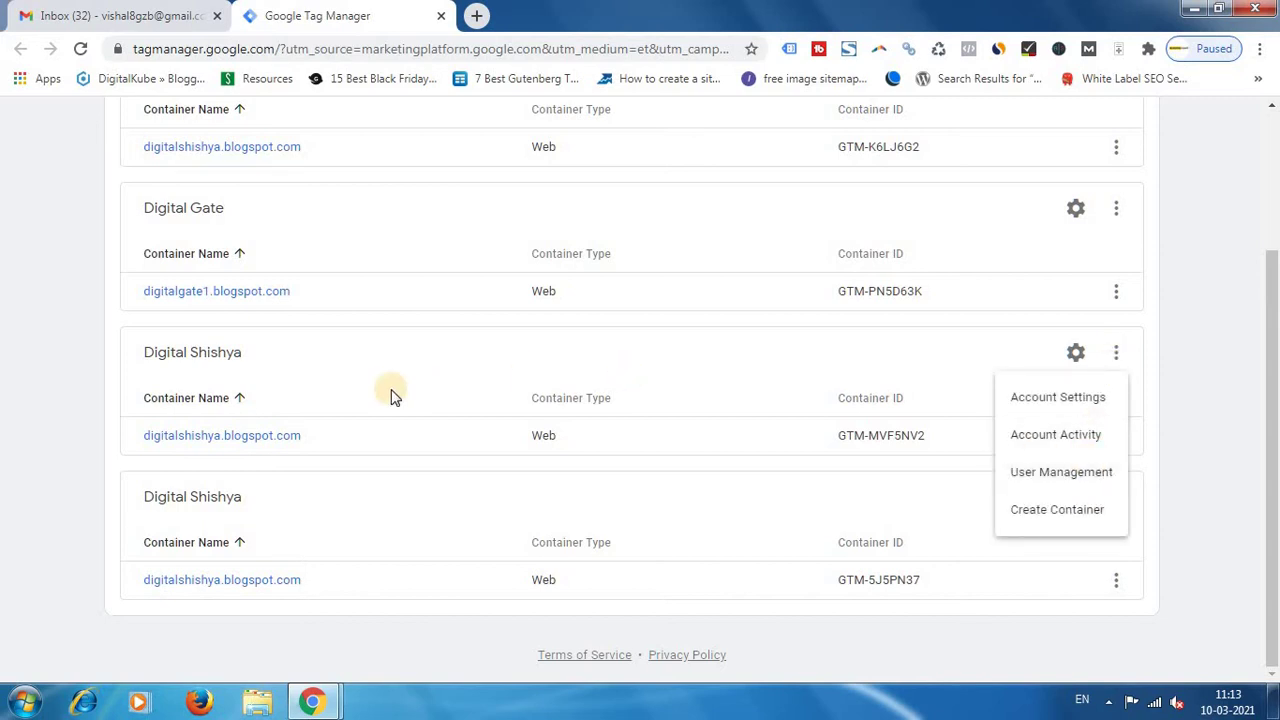
pyautogui.click(255, 443)
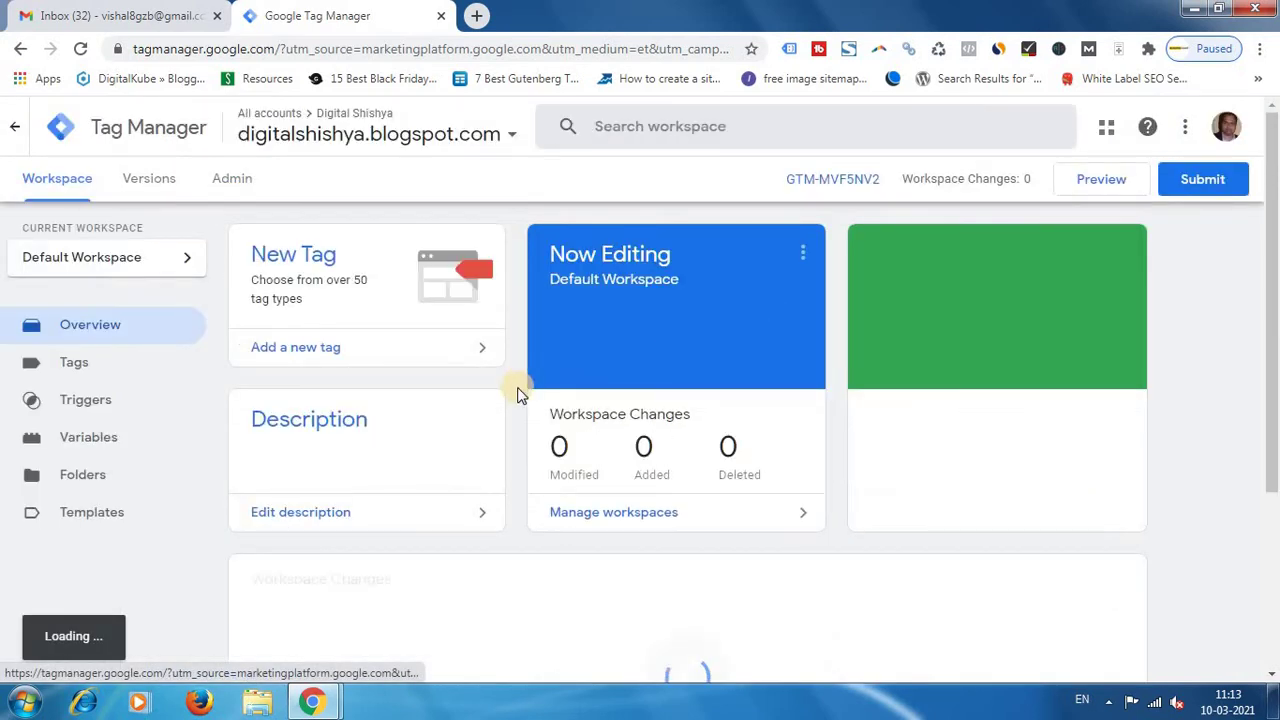
pyautogui.click(236, 184)
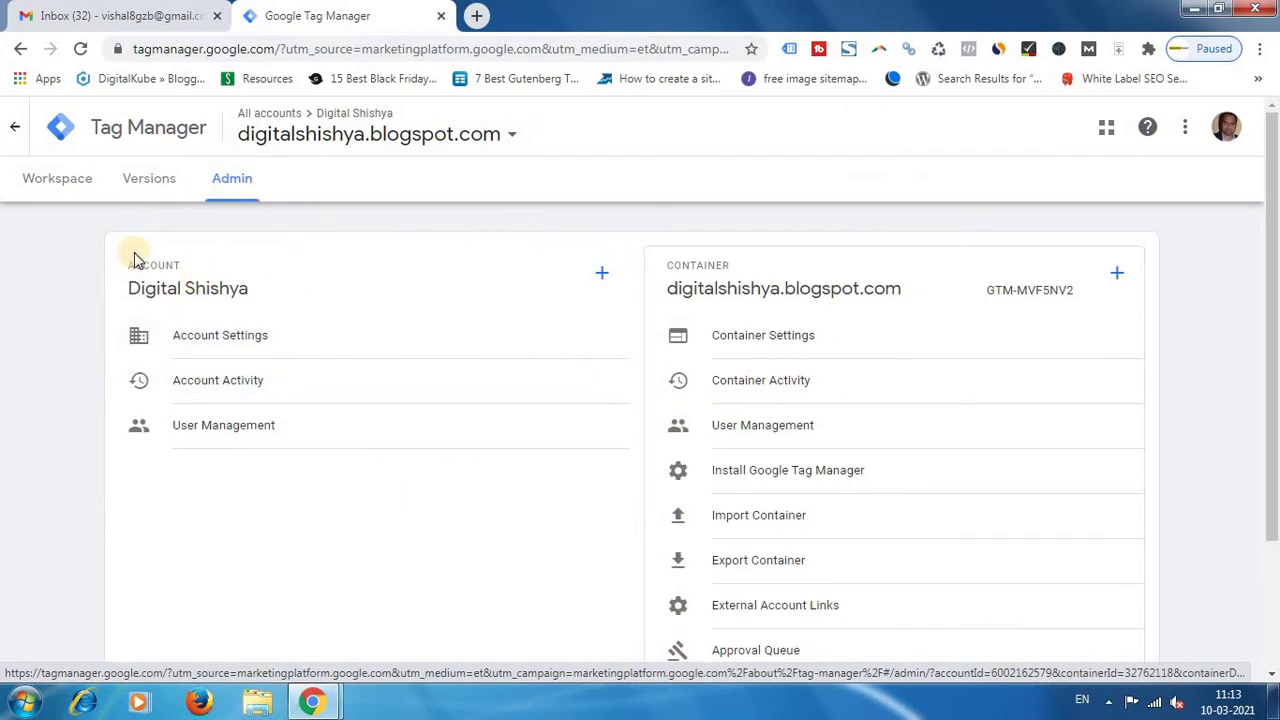
pyautogui.click(383, 442)
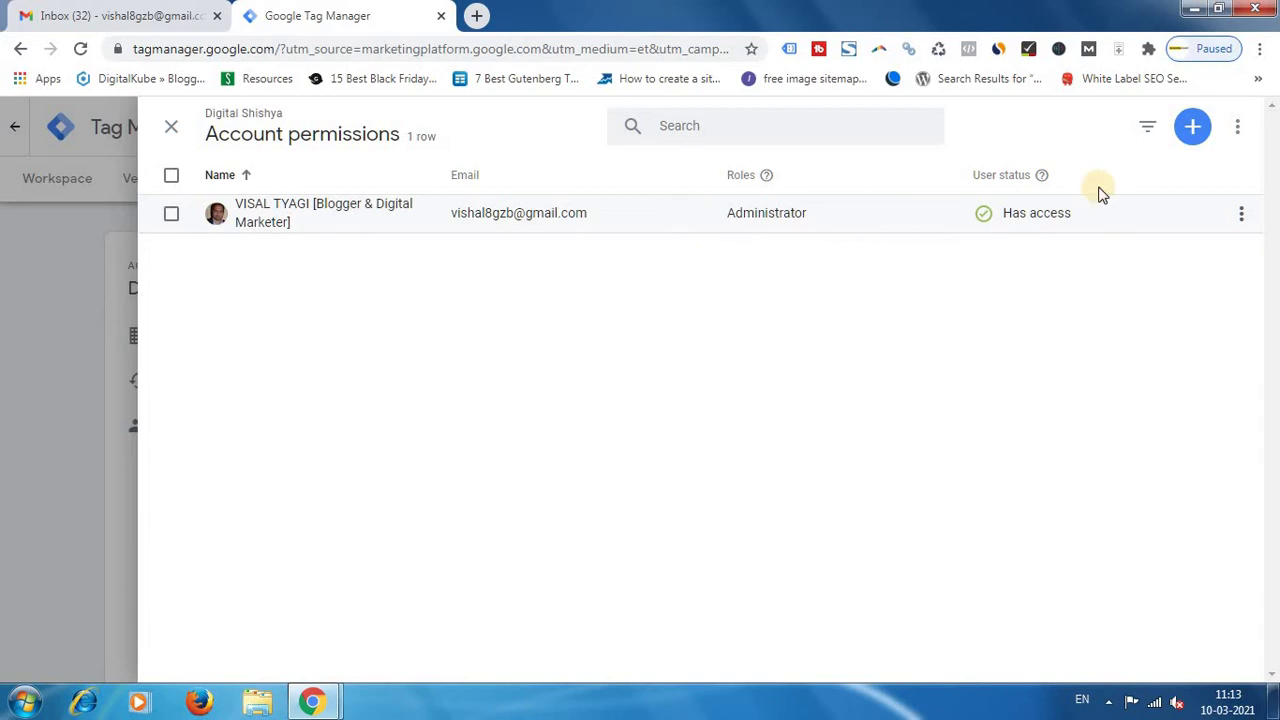
# Add a user invitation with the invitee's e-mail address and open Set all container permissions.
pyautogui.click(1190, 130)
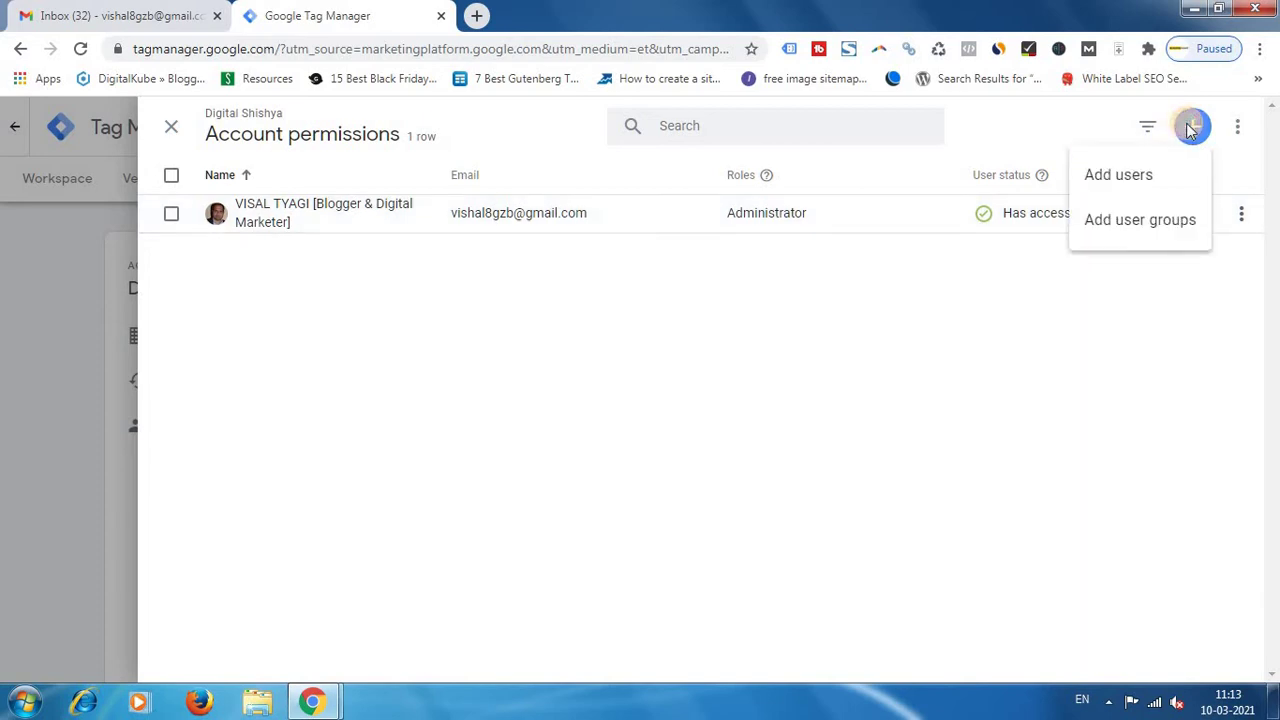
pyautogui.click(1163, 190)
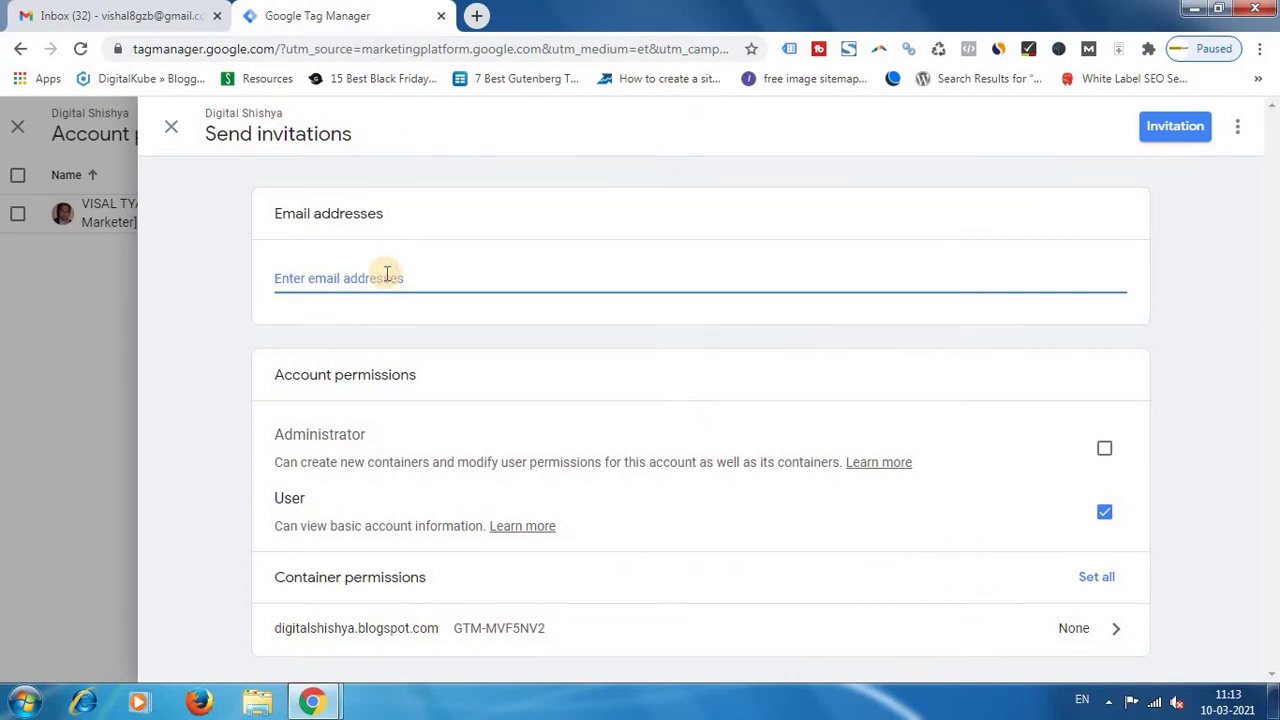
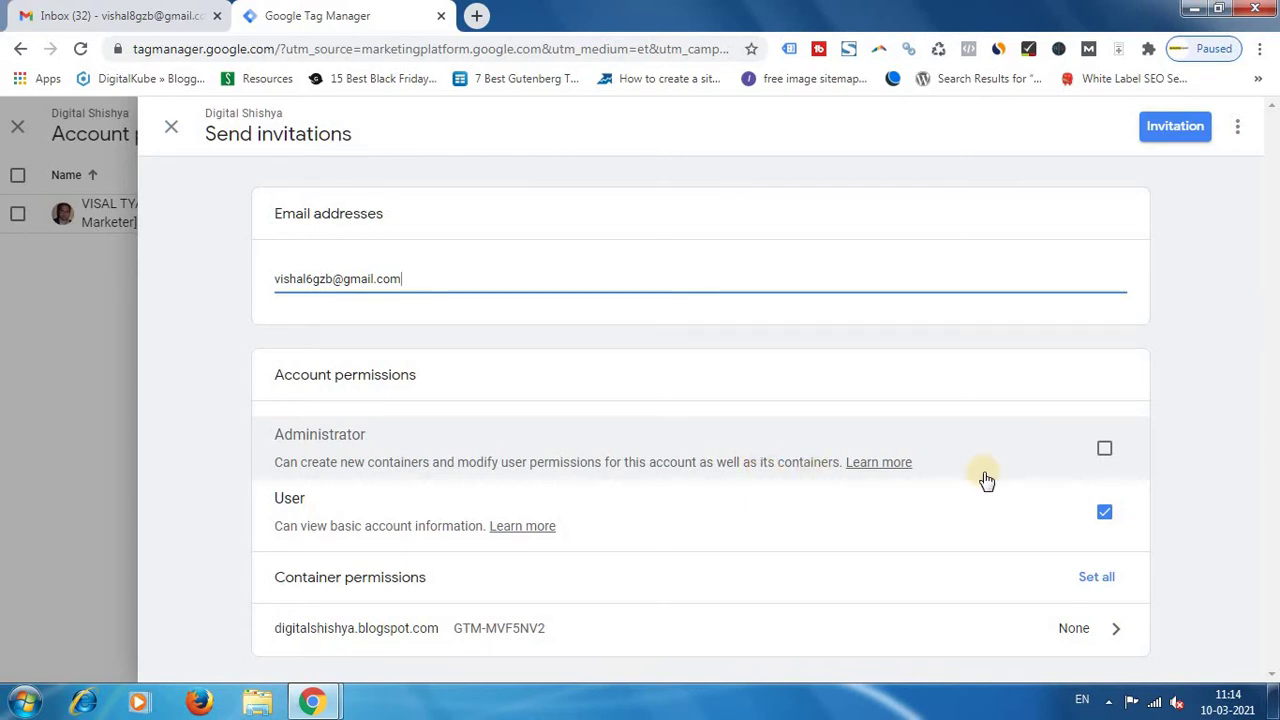
pyautogui.click(1112, 580)
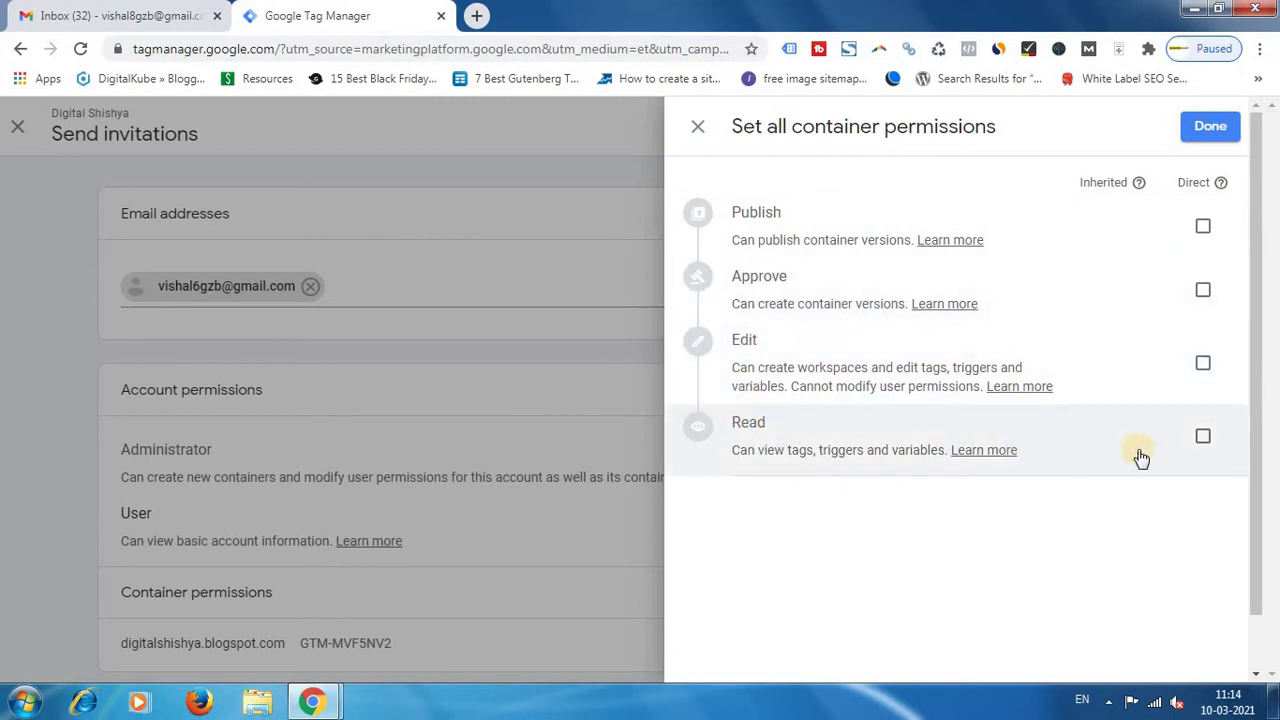
# Grant Read, Edit, Approve and Publish on all containers and confirm the permissions.
pyautogui.click(1192, 436)
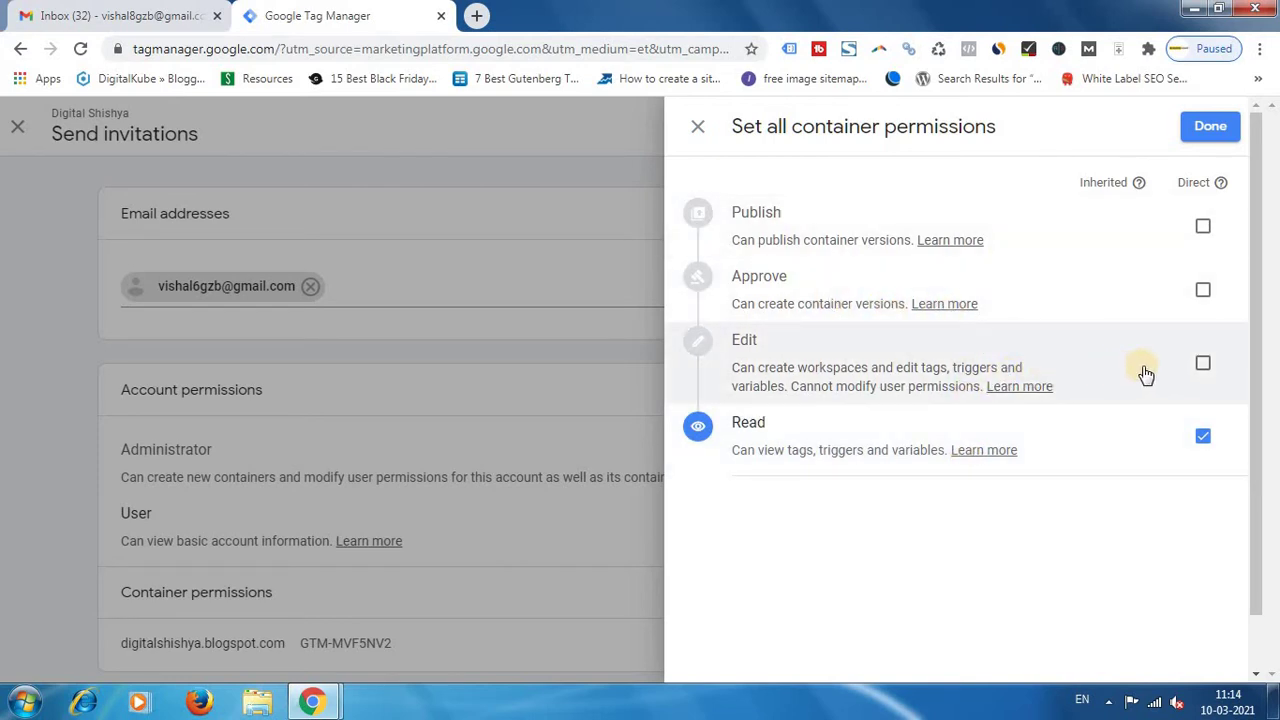
pyautogui.click(1202, 366)
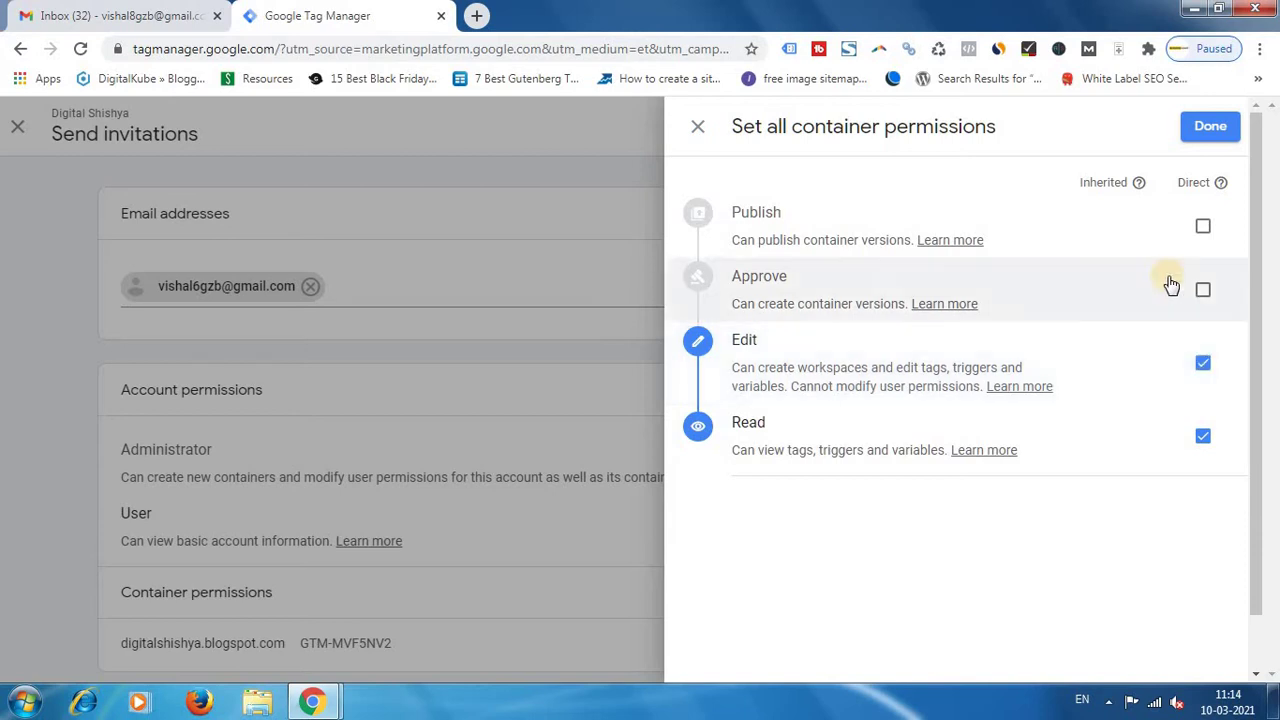
pyautogui.click(1188, 250)
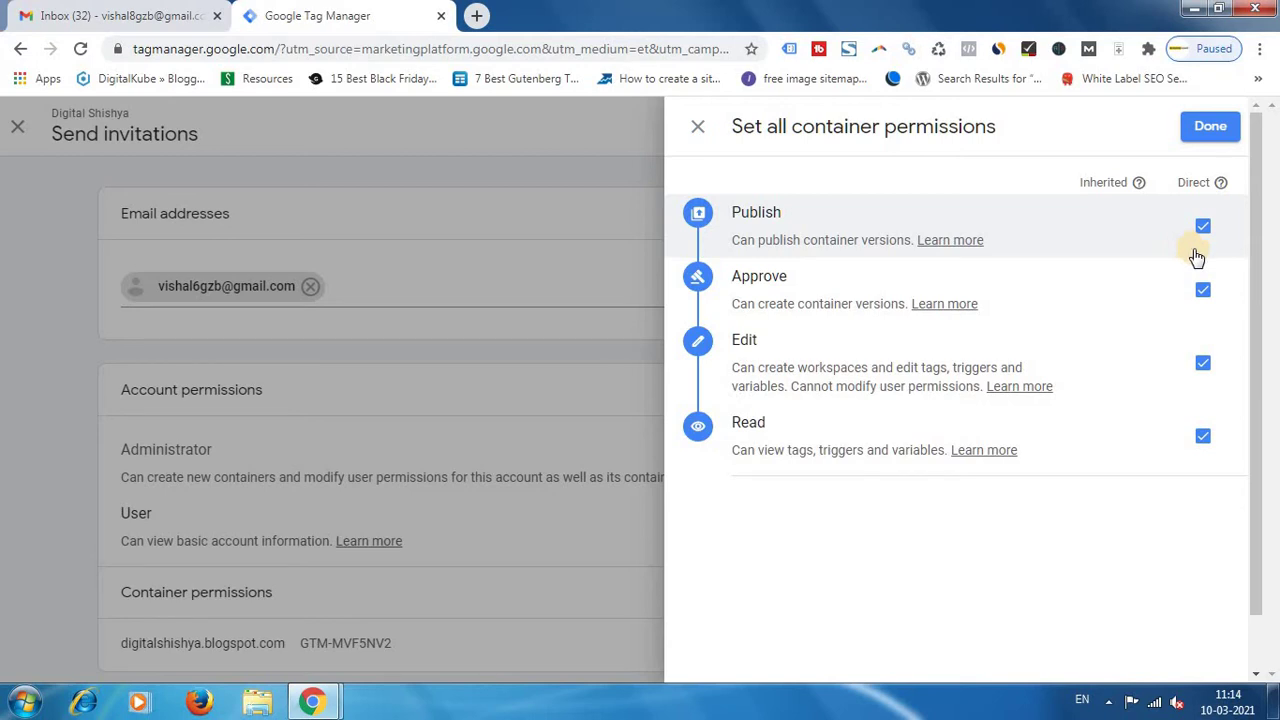
pyautogui.click(1207, 126)
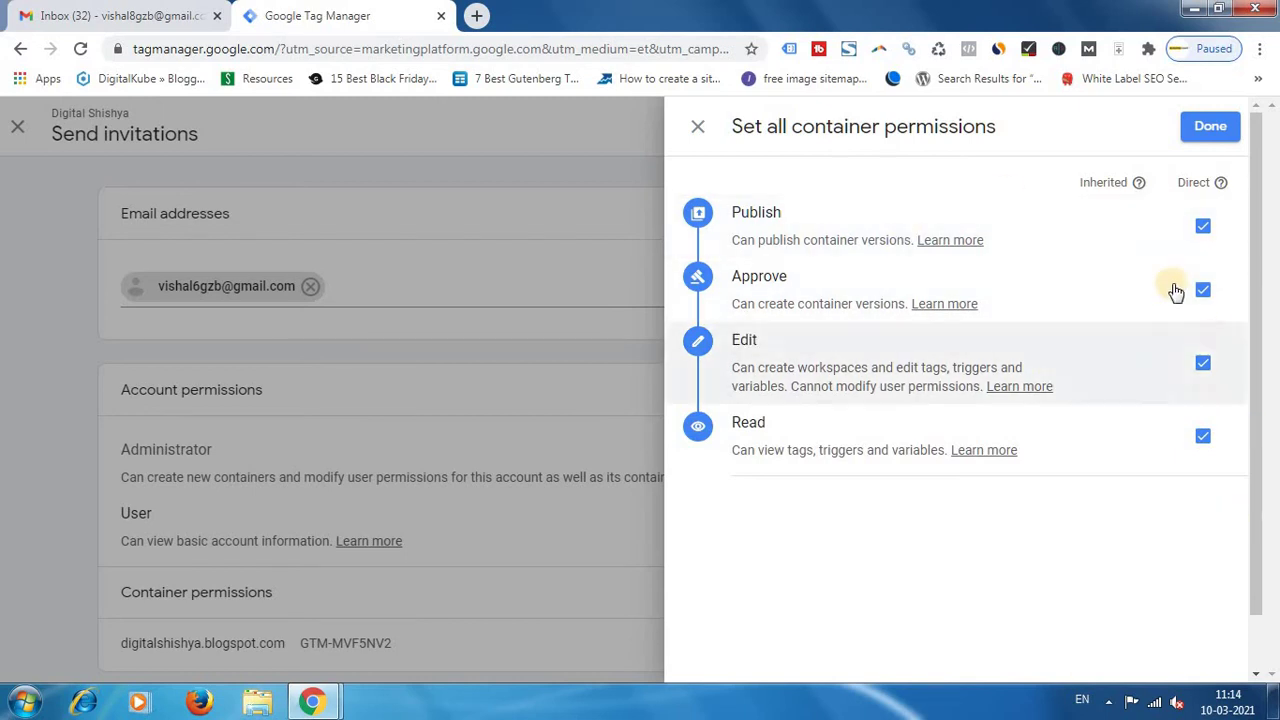
pyautogui.click(1210, 128)
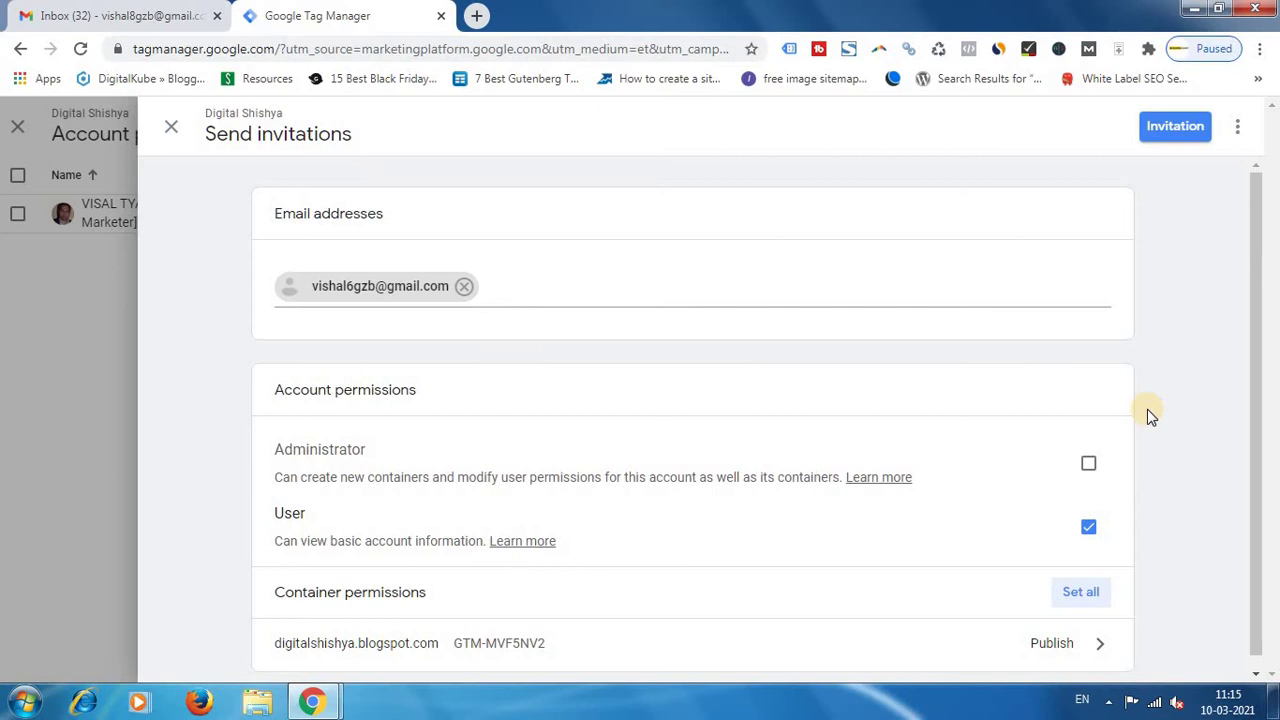
# Send the invitation so the new user shows as Invitation pending.
pyautogui.click(1165, 135)
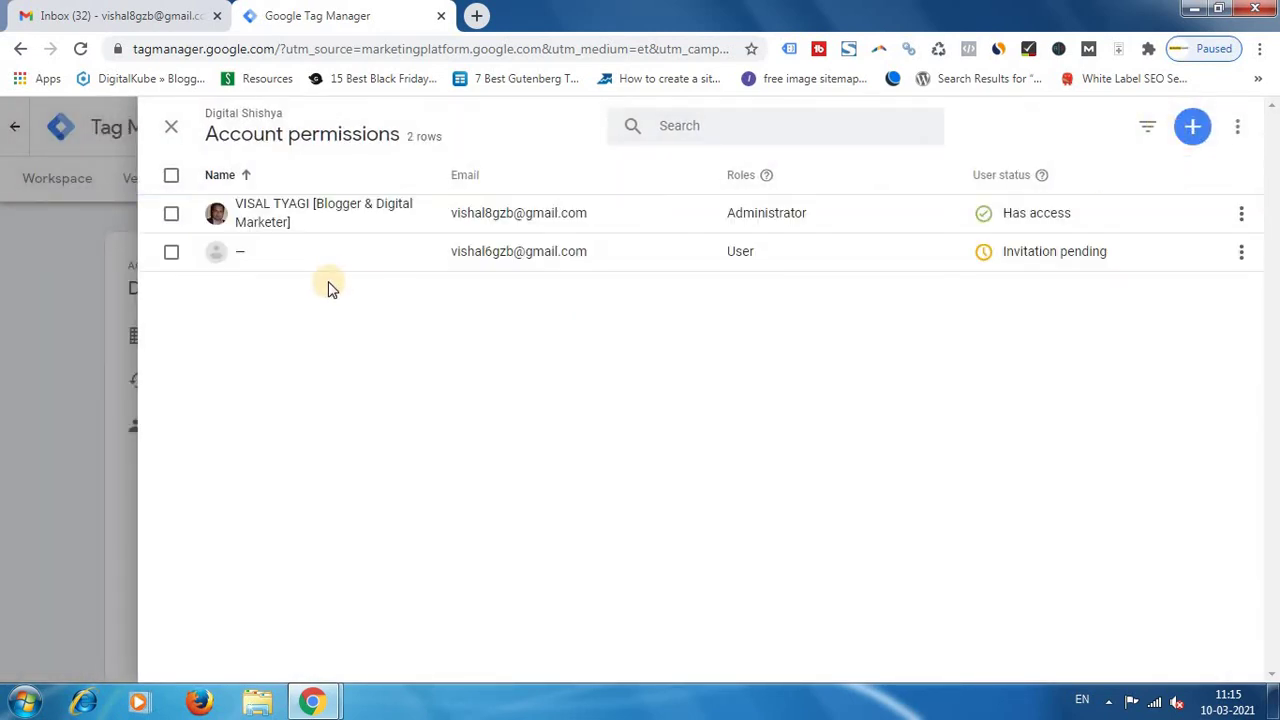
pyautogui.moveTo(1040, 257)
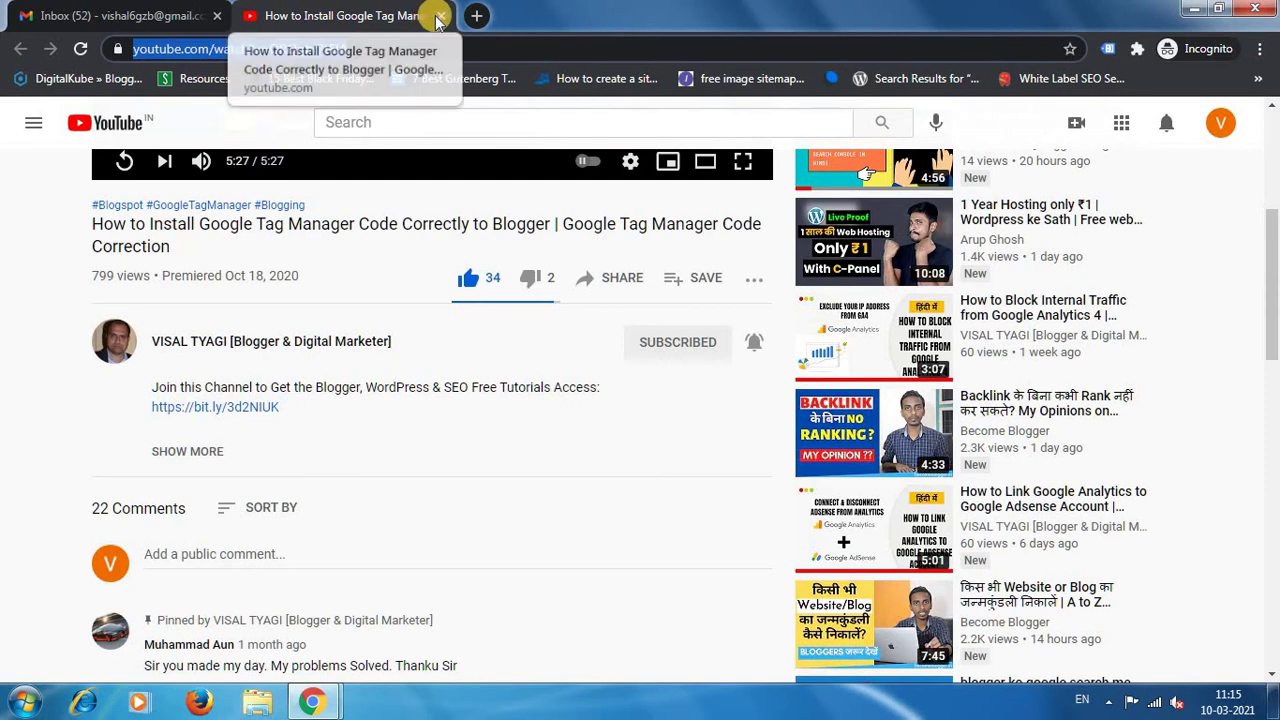
# Refresh Gmail, open the Tag Manager invitation email and follow its Open invitation link.
pyautogui.click(440, 16)
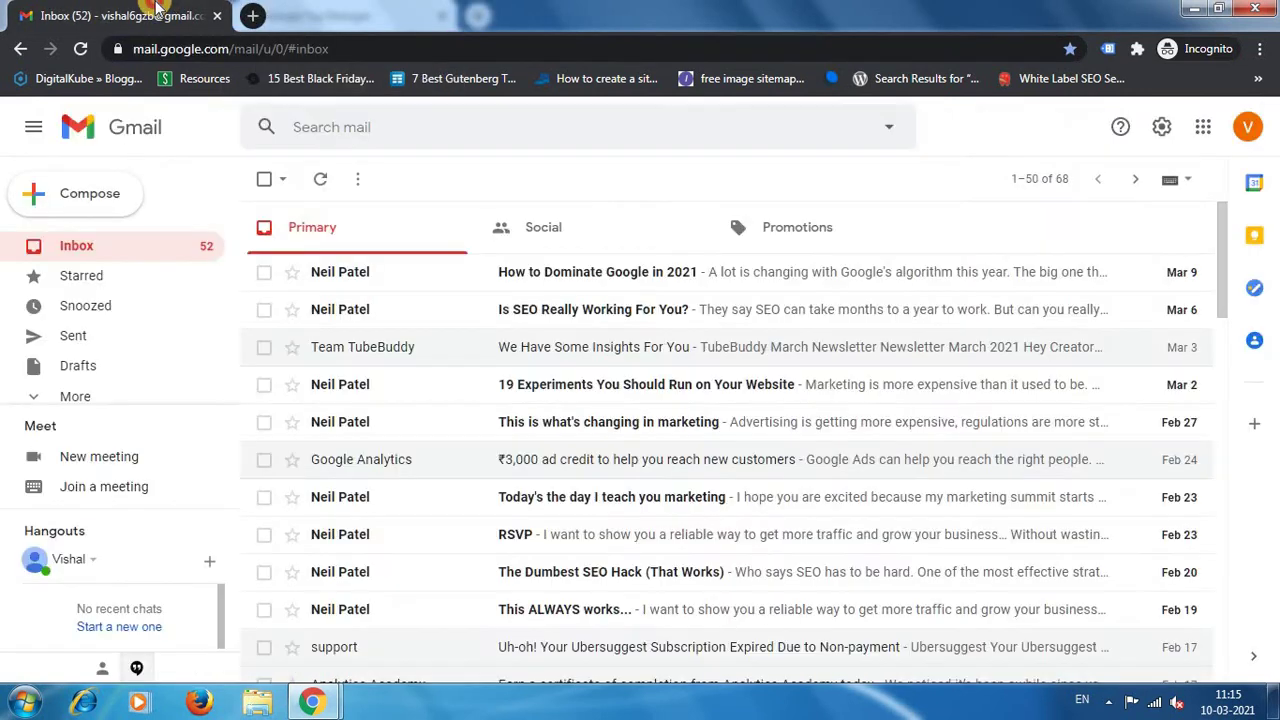
pyautogui.click(80, 48)
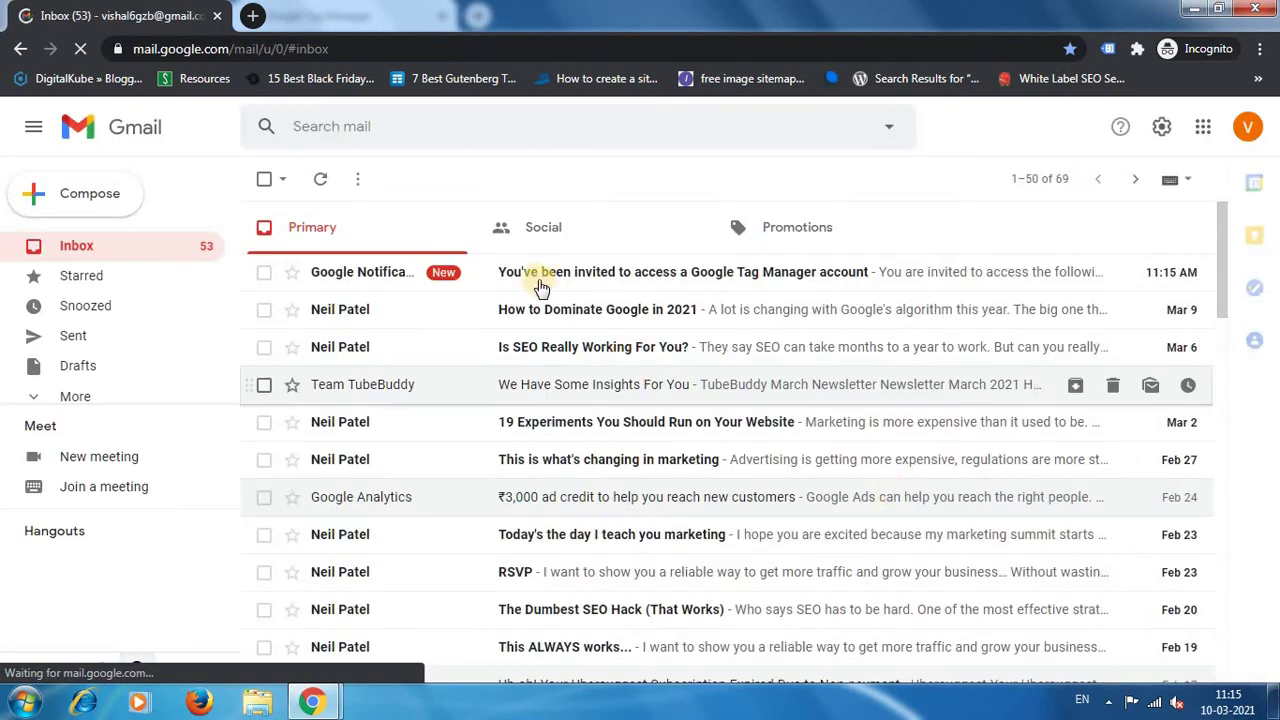
pyautogui.click(640, 280)
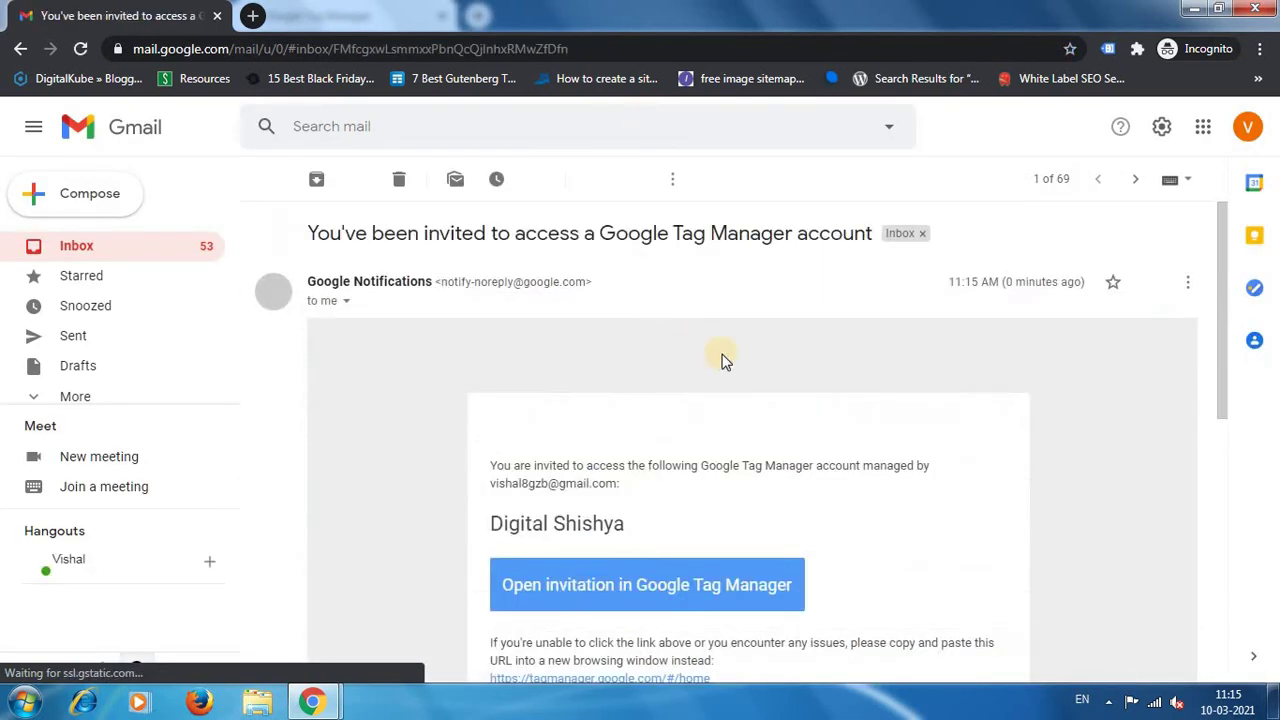
pyautogui.scroll(-2, 730, 357)
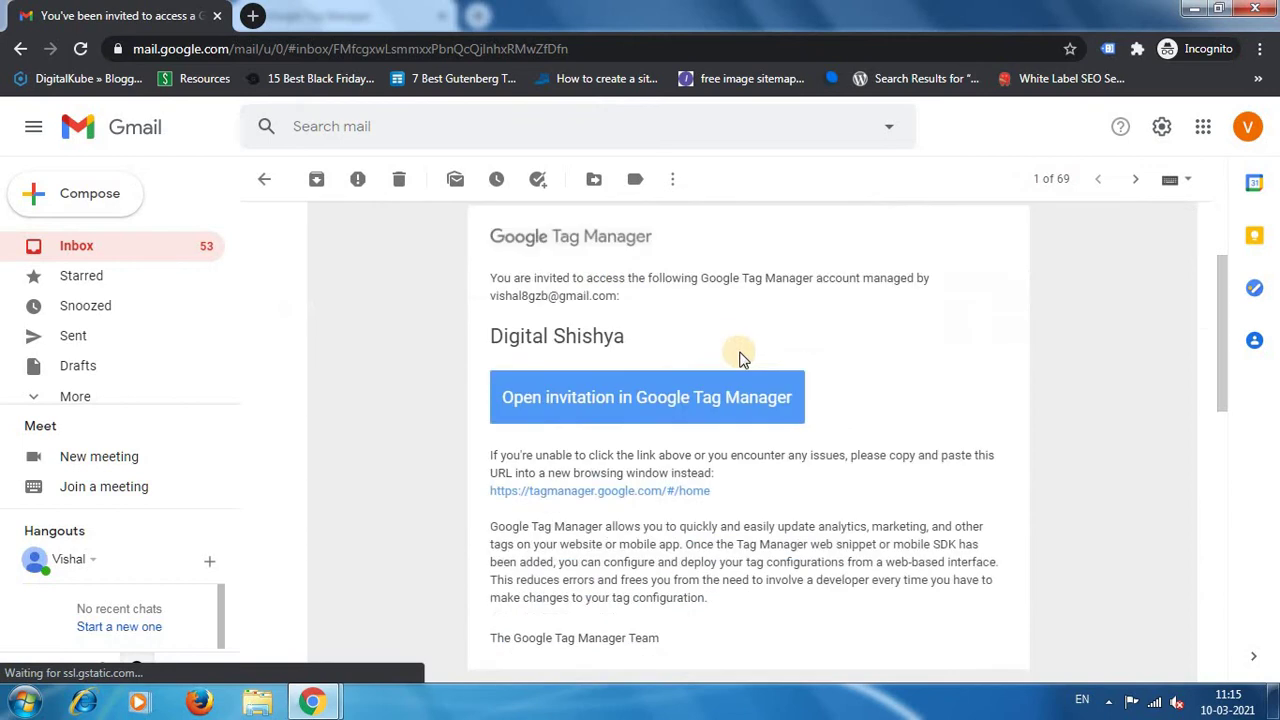
pyautogui.click(652, 404)
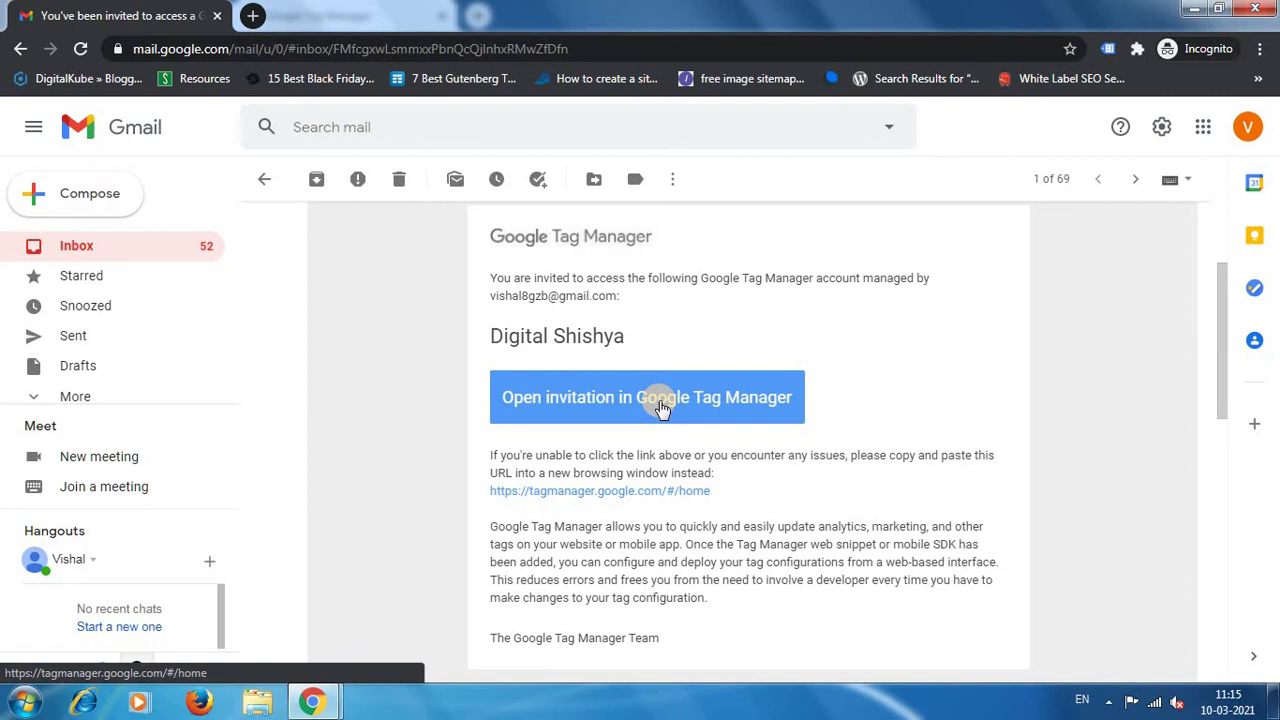
pyautogui.click(660, 405)
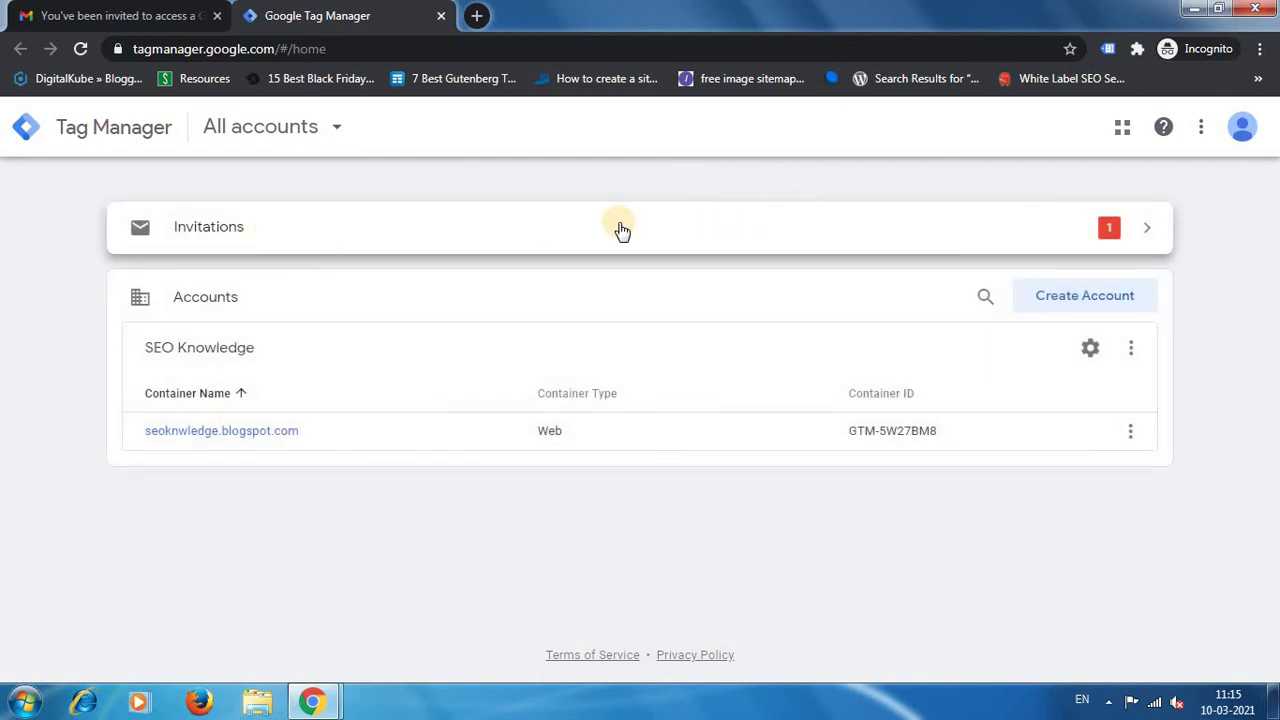
# Accept the Digital Shishya invitation and open the digitalshishya.blogspot.com container.
pyautogui.click(1012, 252)
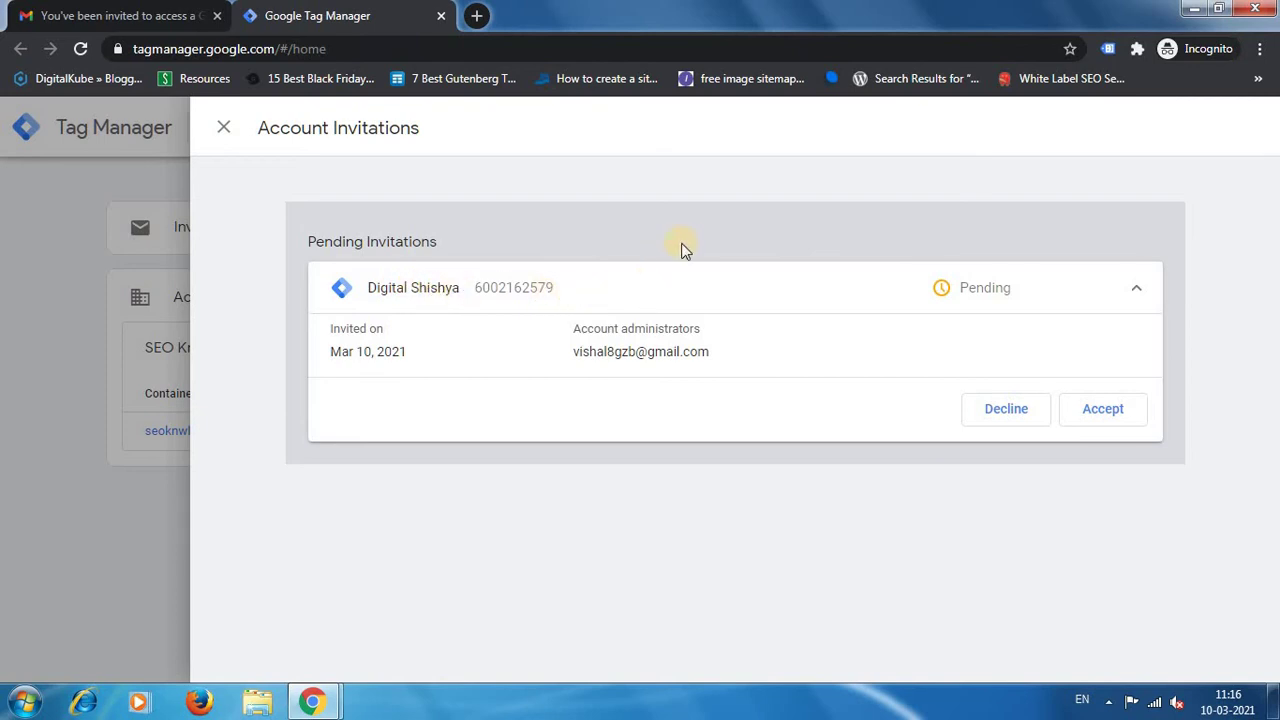
pyautogui.click(1120, 426)
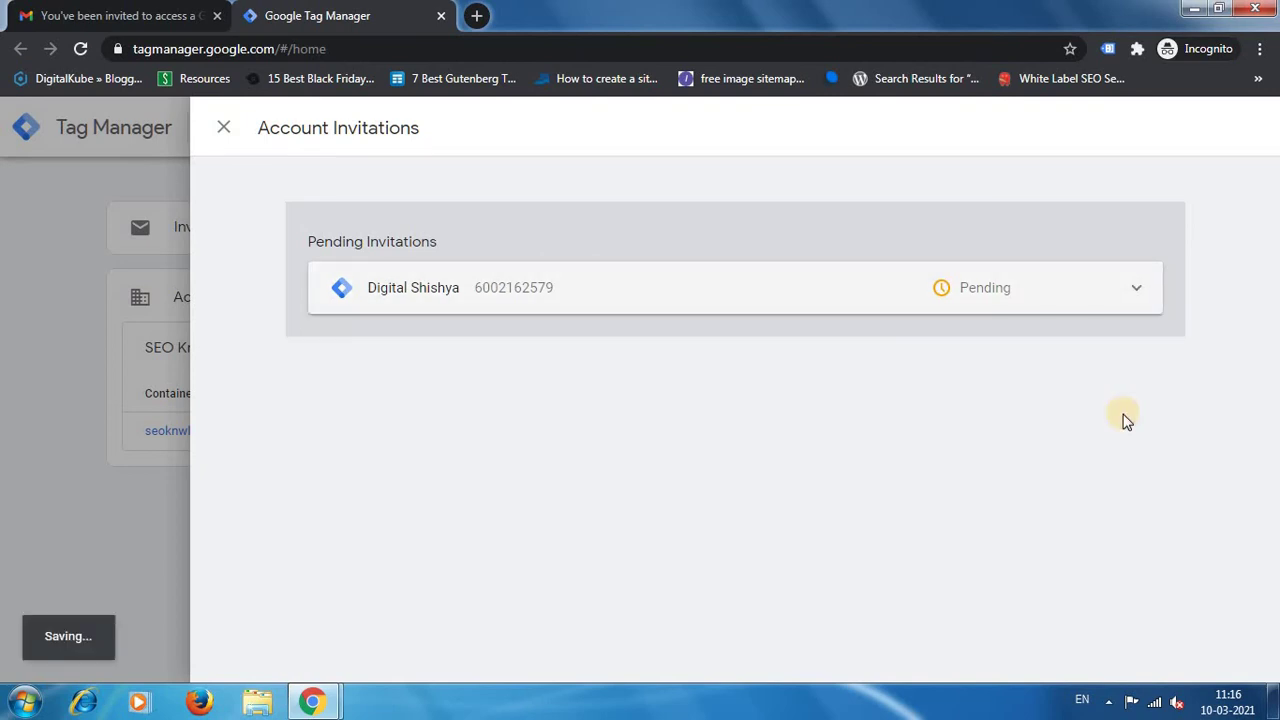
pyautogui.click(223, 127)
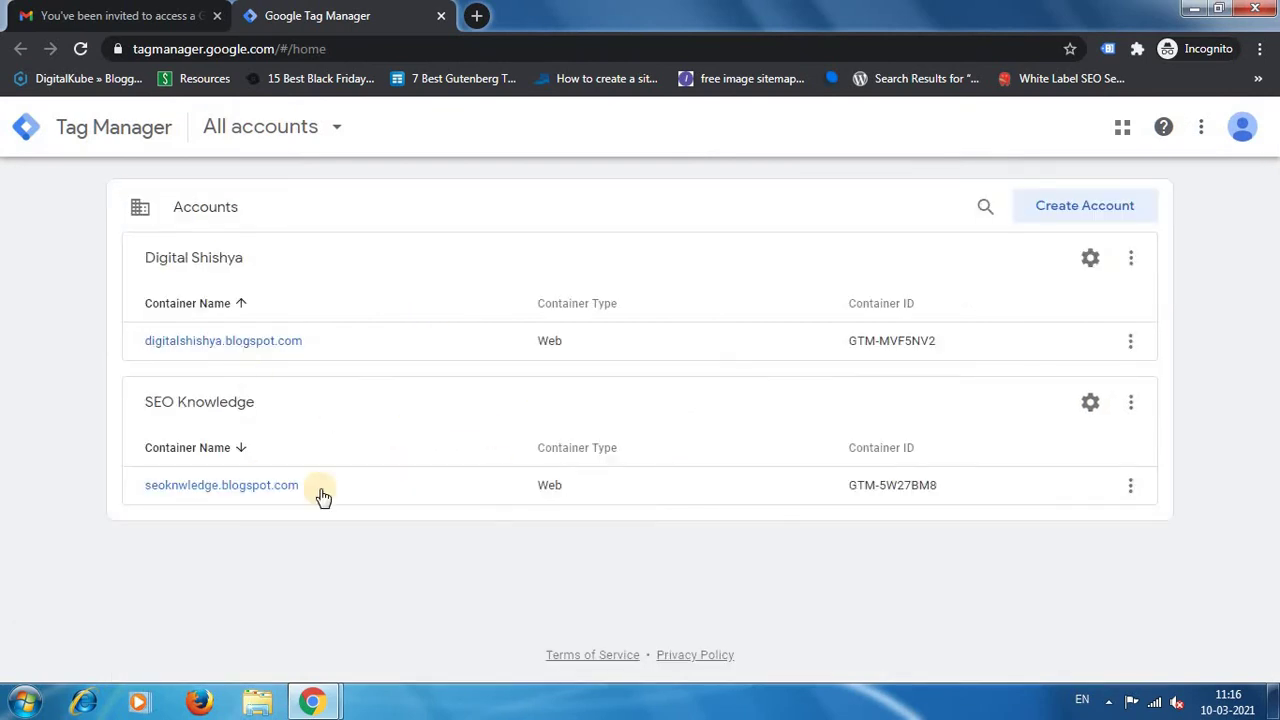
pyautogui.click(220, 345)
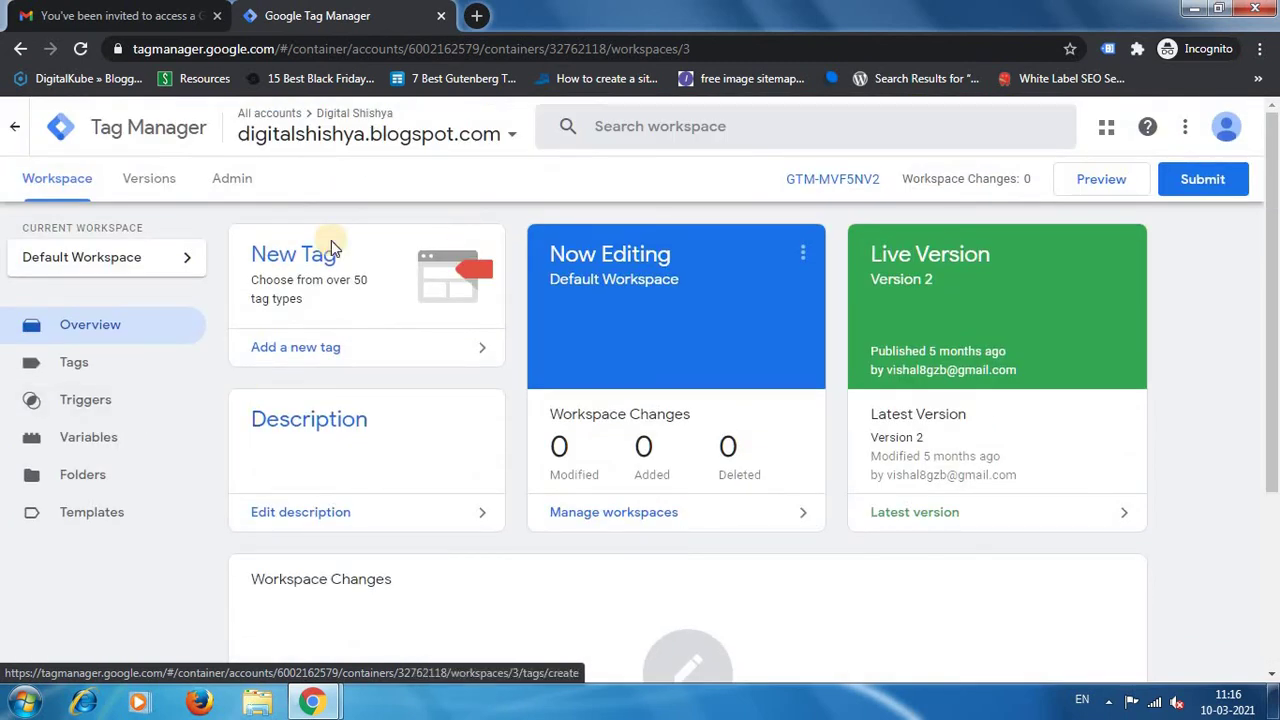
# In the admin window, reload User Management to see the invited user now has access.
pyautogui.hotkey('alt', 'Tab')
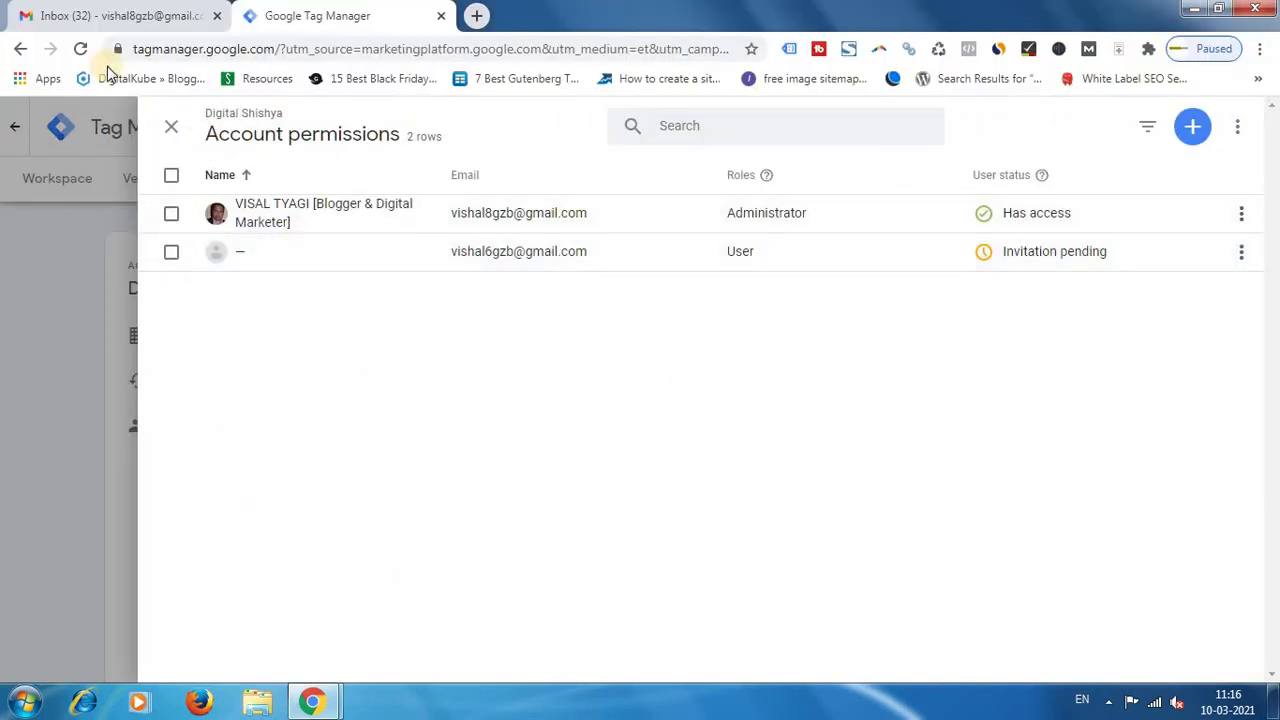
pyautogui.click(82, 49)
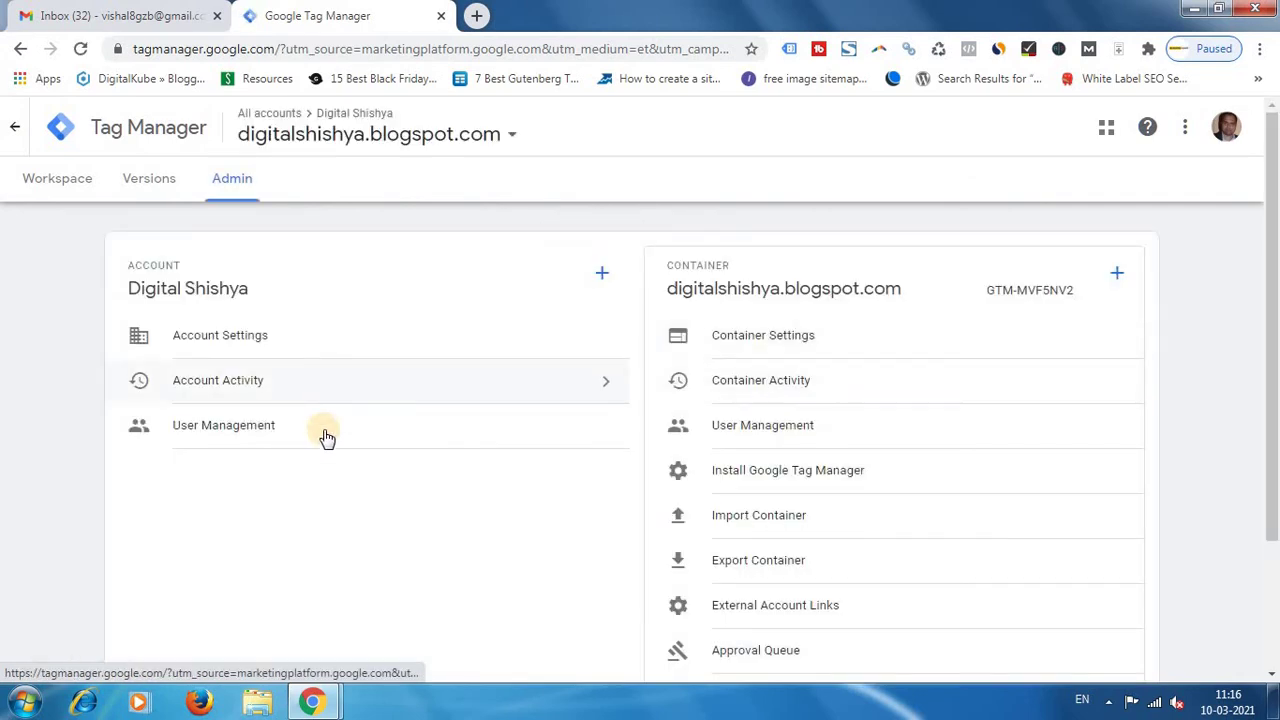
pyautogui.click(337, 435)
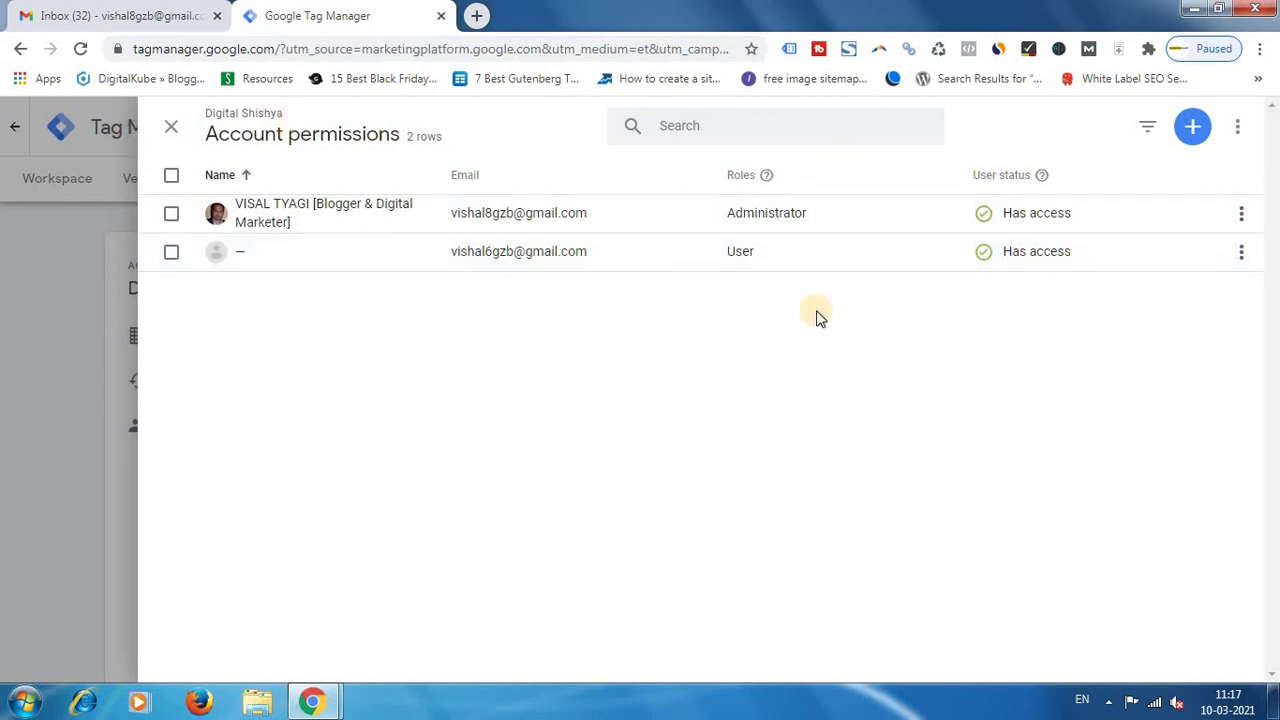
pyautogui.hotkey('alt', 'Tab')
# Remove the second user's access from the Digital Shishya account and confirm.
pyautogui.click(1244, 257)
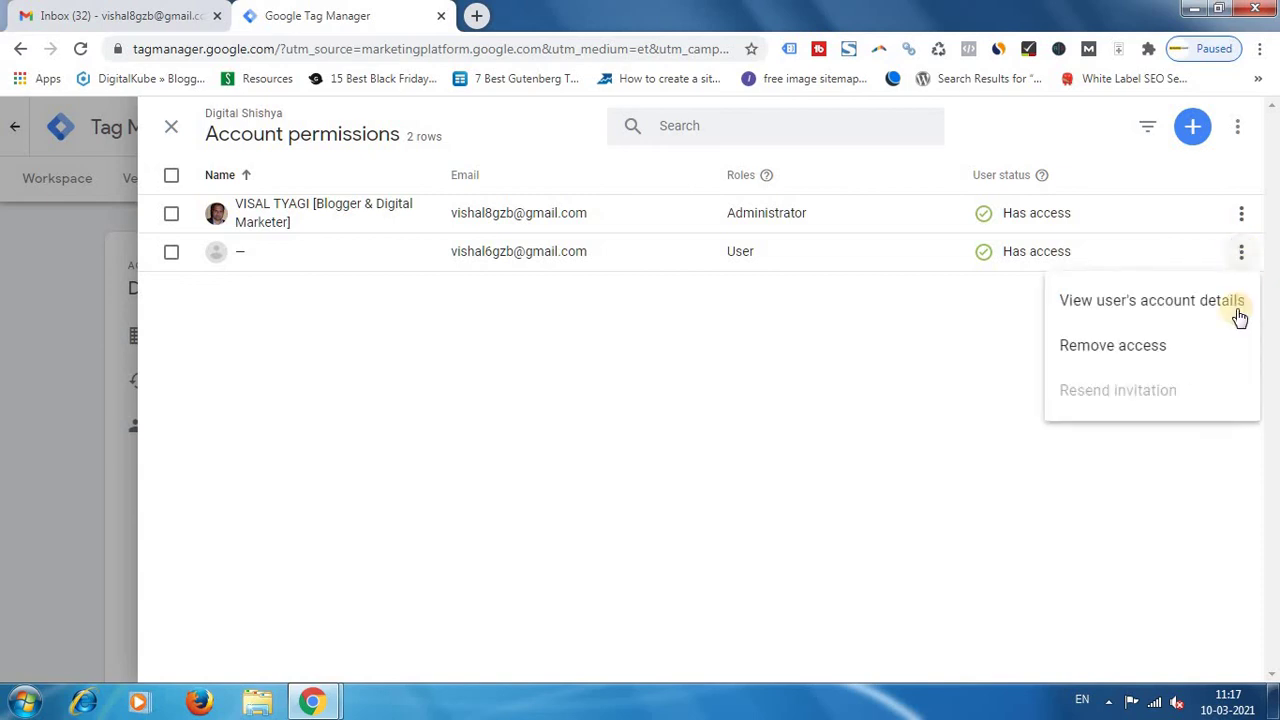
pyautogui.click(1143, 355)
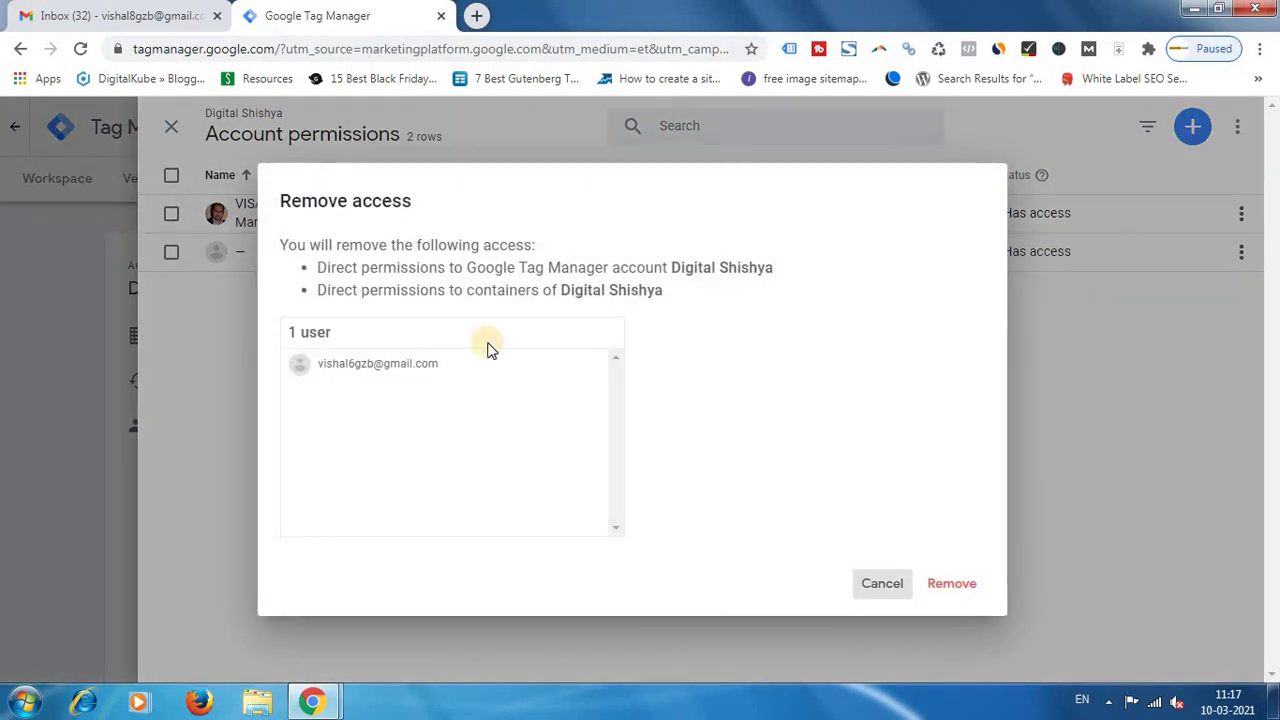
pyautogui.click(952, 586)
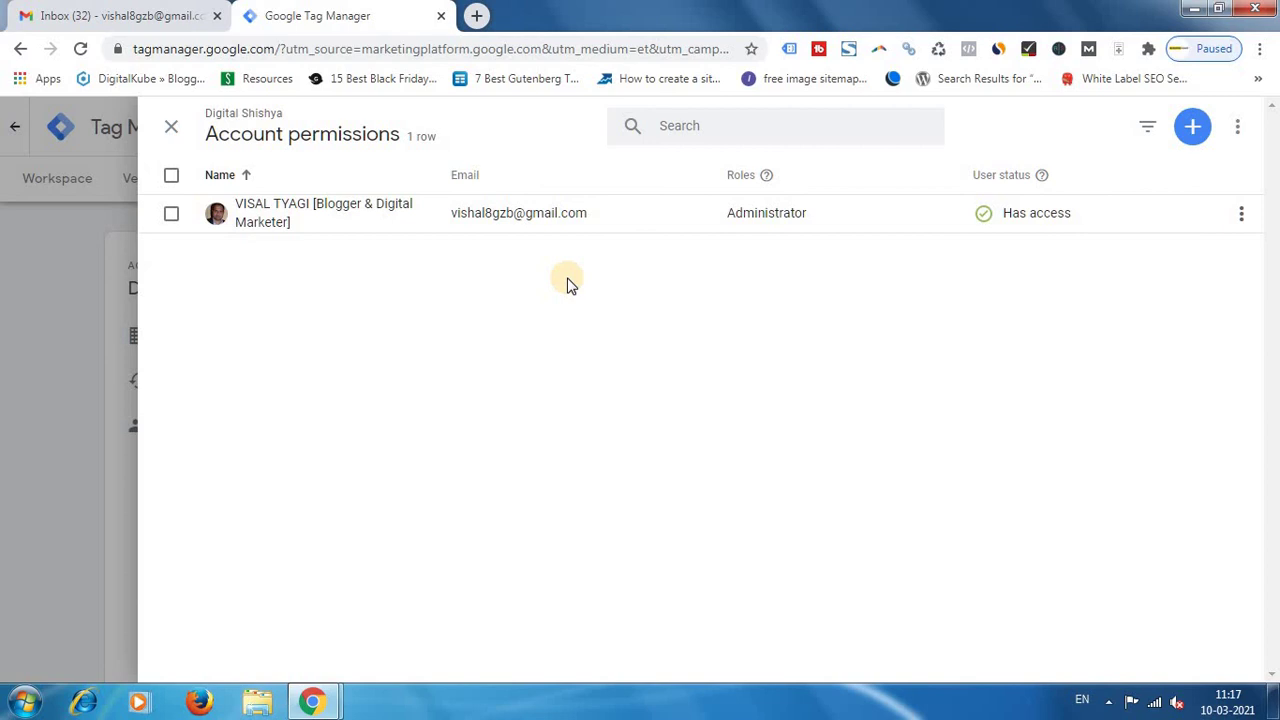
pyautogui.hotkey('alt', 'Tab')
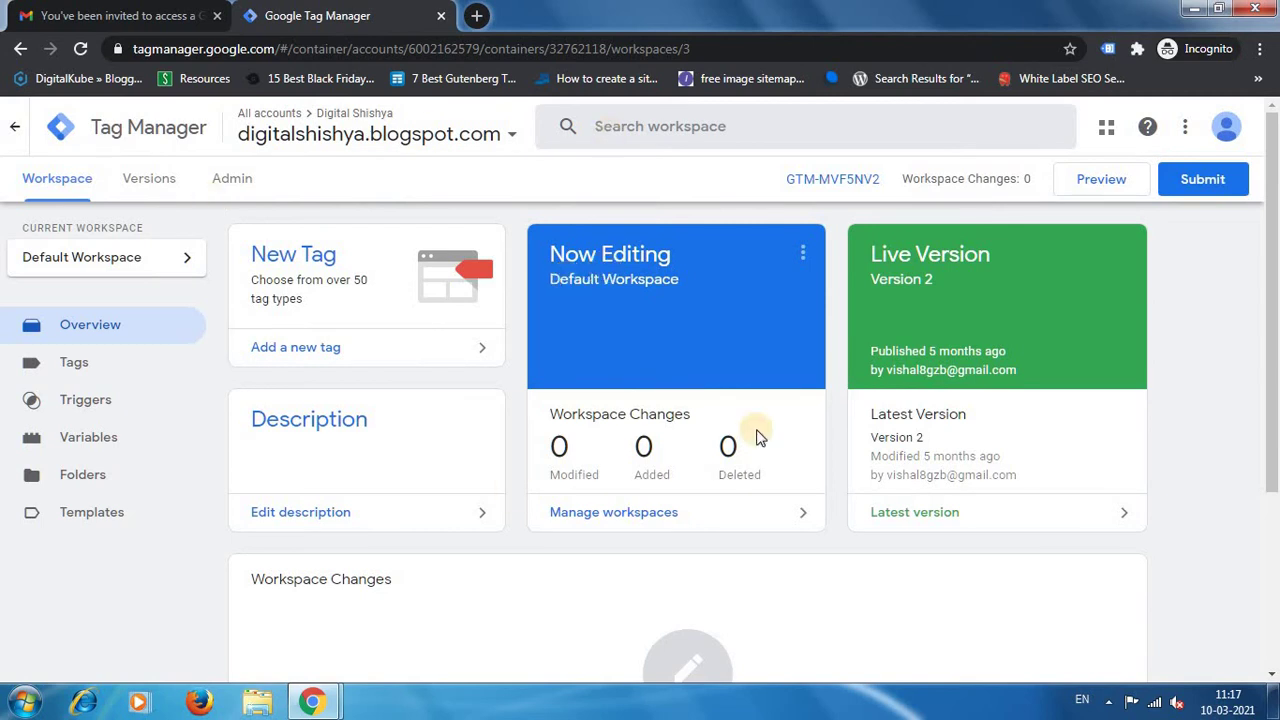
# Reopen the Default Workspace in the invited user's window to check the remaining access.
pyautogui.click(595, 279)
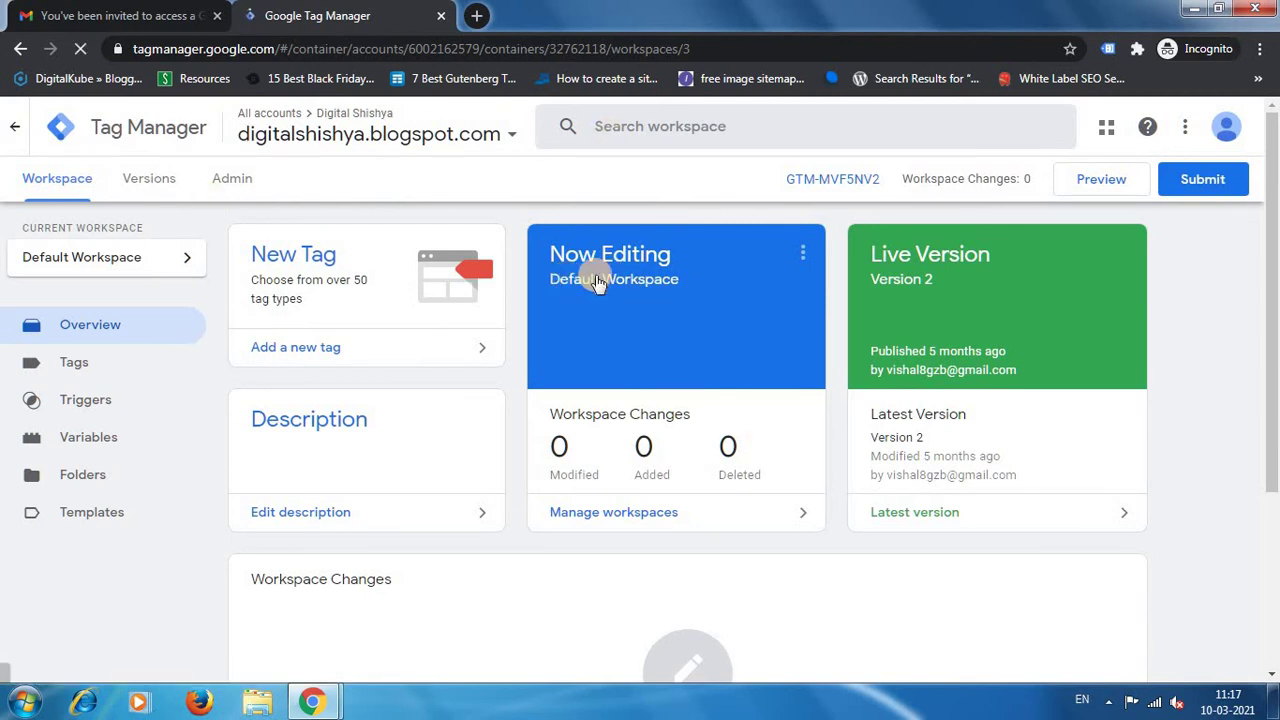